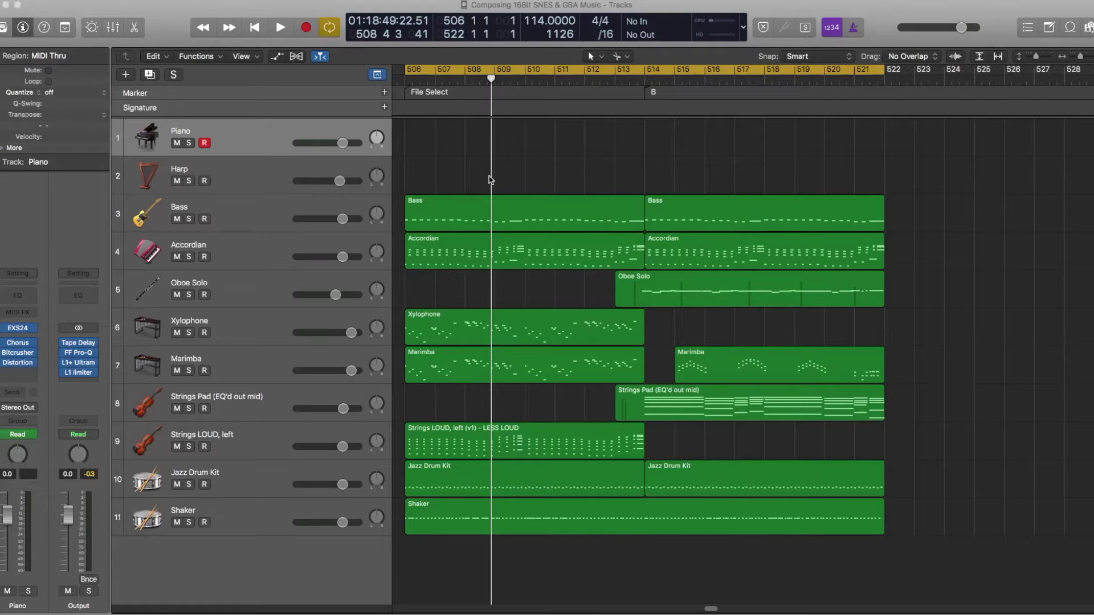
Select Harp then Piano, and open Piano's Classical Piano EXS24 sampler over the tracks
{"action": "left_click", "coordinate": [261, 175]}
{"action": "left_click", "coordinate": [258, 146]}
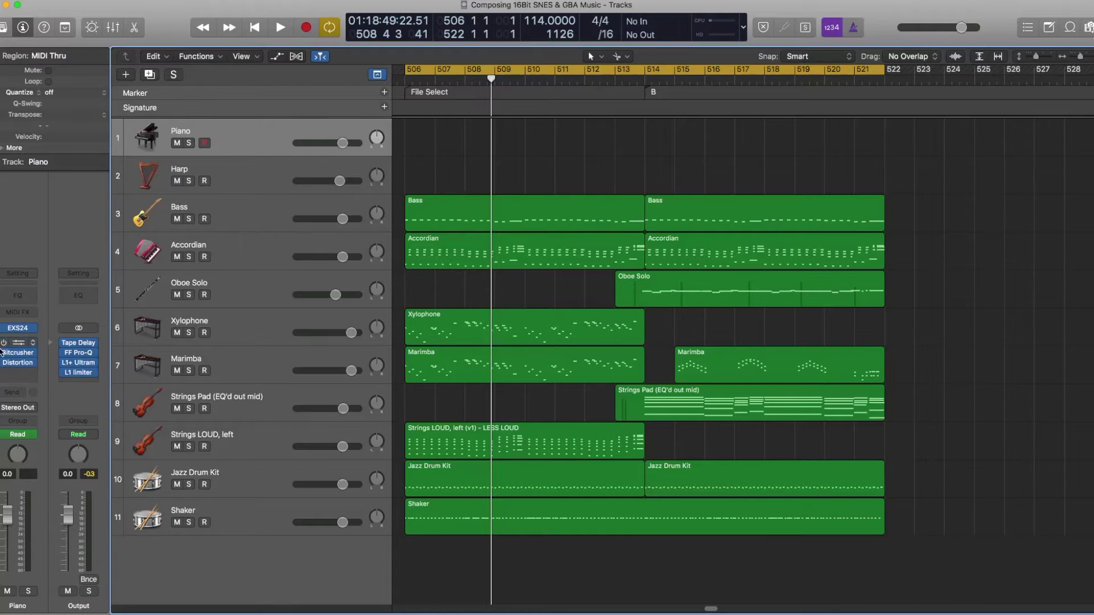
{"action": "mouse_move", "coordinate": [17, 328]}
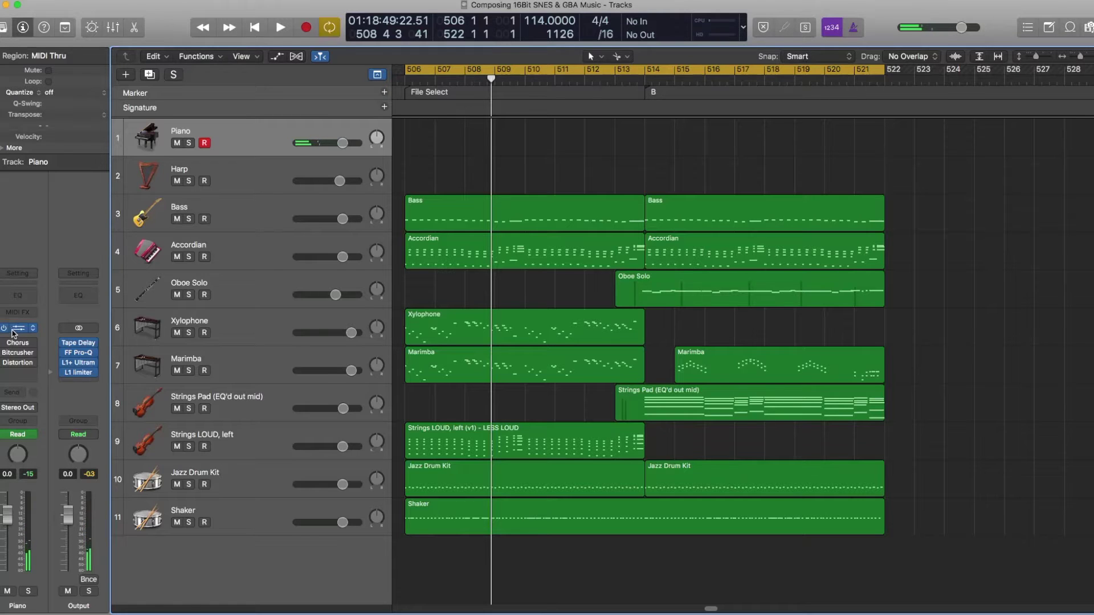
{"action": "left_click", "coordinate": [17, 328]}
{"action": "left_click_drag", "start_coordinate": [204, 41], "coordinate": [622, 120]}
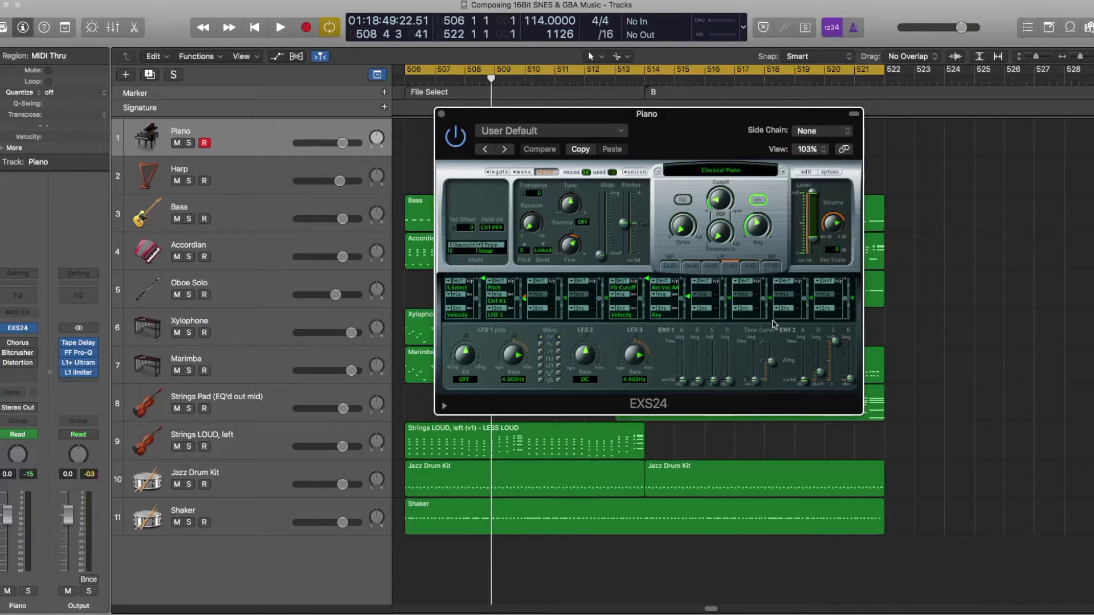
Check the EXS24 ENV 2 attack and release values, then close the sampler
{"action": "left_click", "coordinate": [805, 384]}
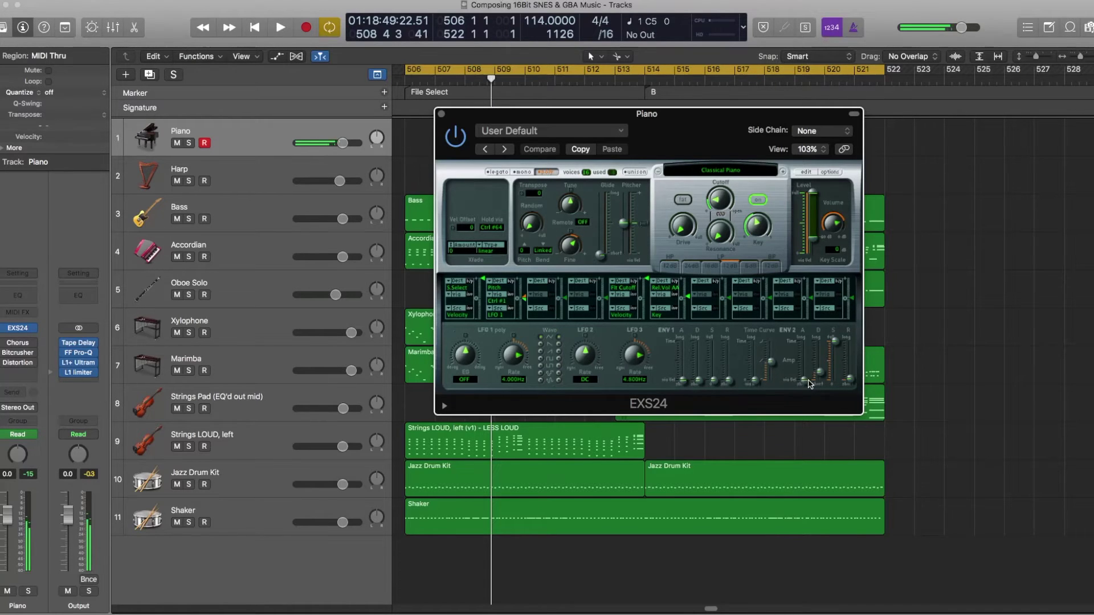
{"action": "left_click", "coordinate": [849, 381]}
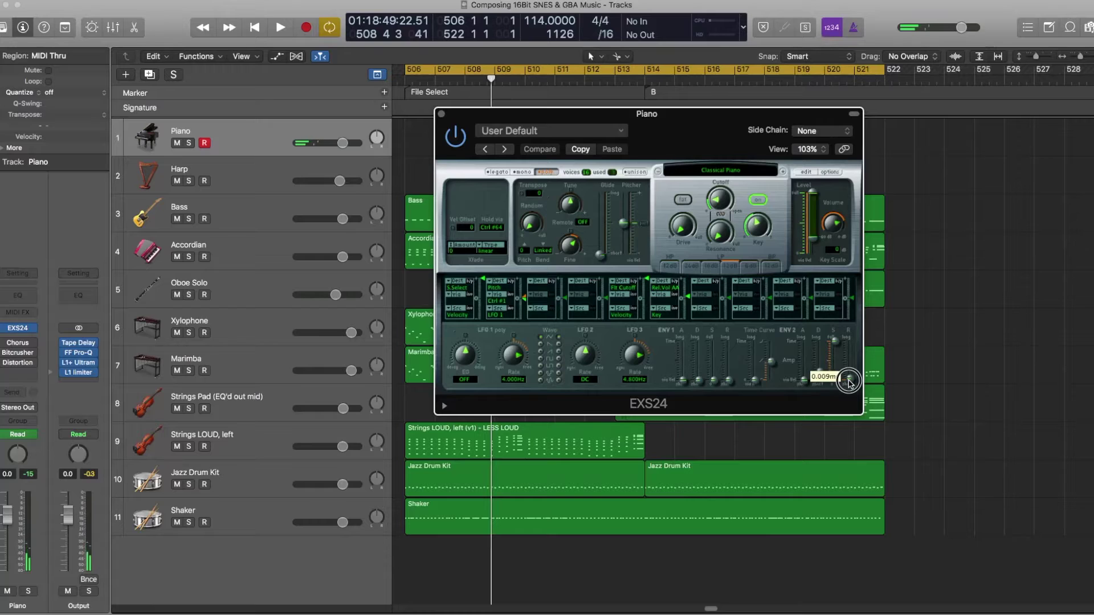
{"action": "left_click", "coordinate": [848, 381]}
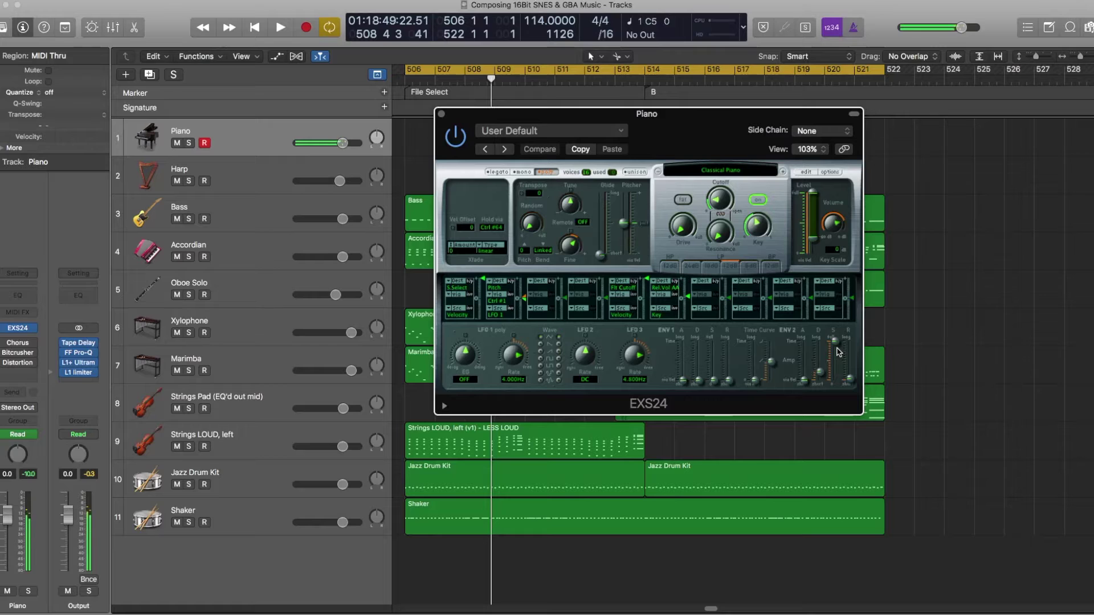
{"action": "left_click", "coordinate": [441, 114]}
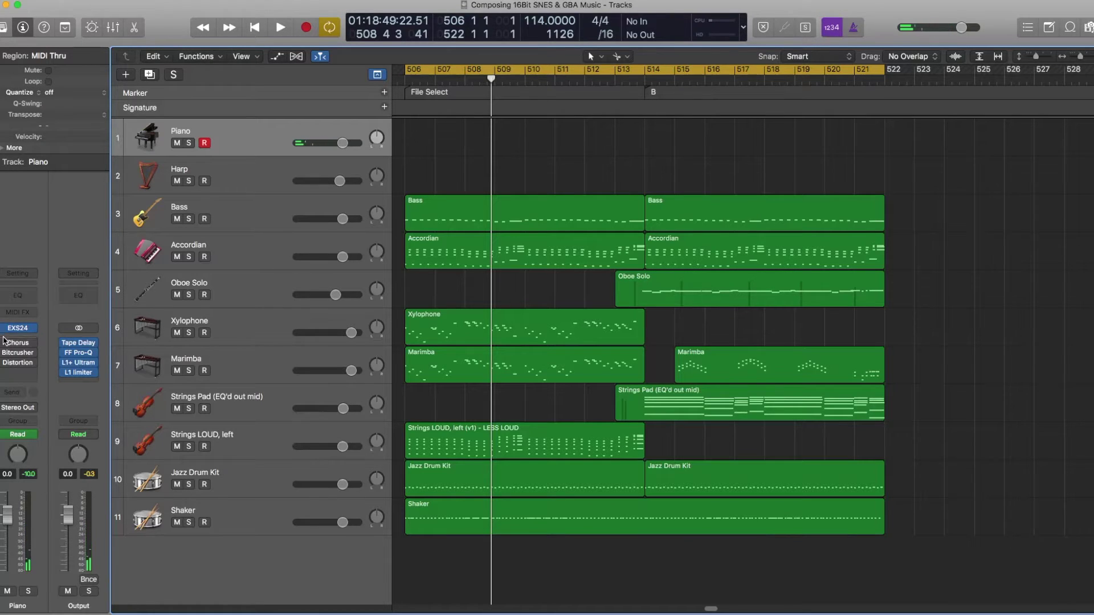
{"action": "mouse_move", "coordinate": [17, 343]}
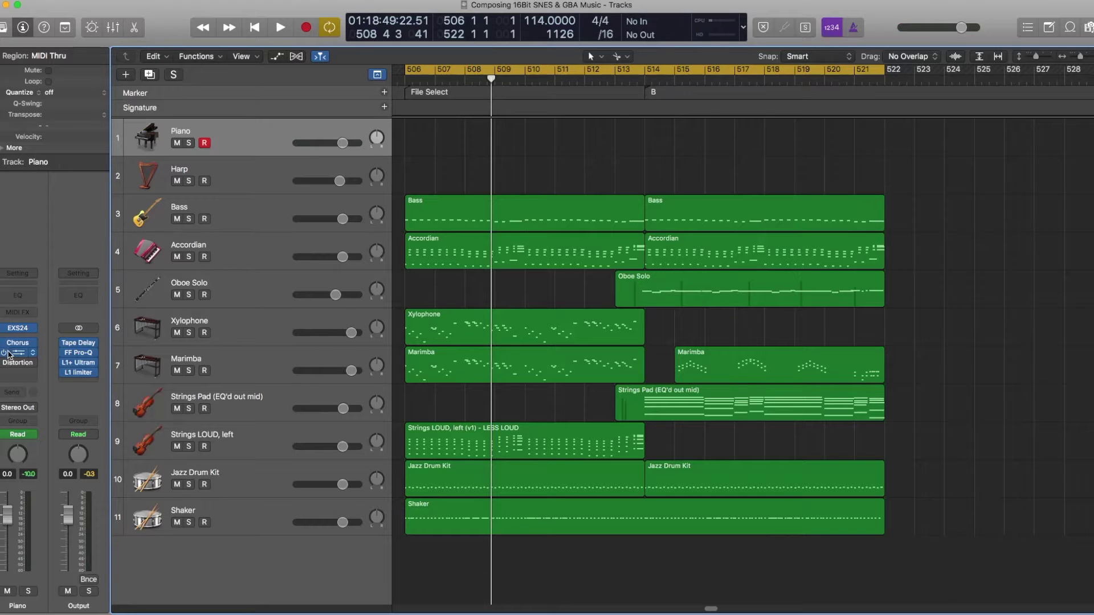
{"action": "left_click", "coordinate": [15, 352]}
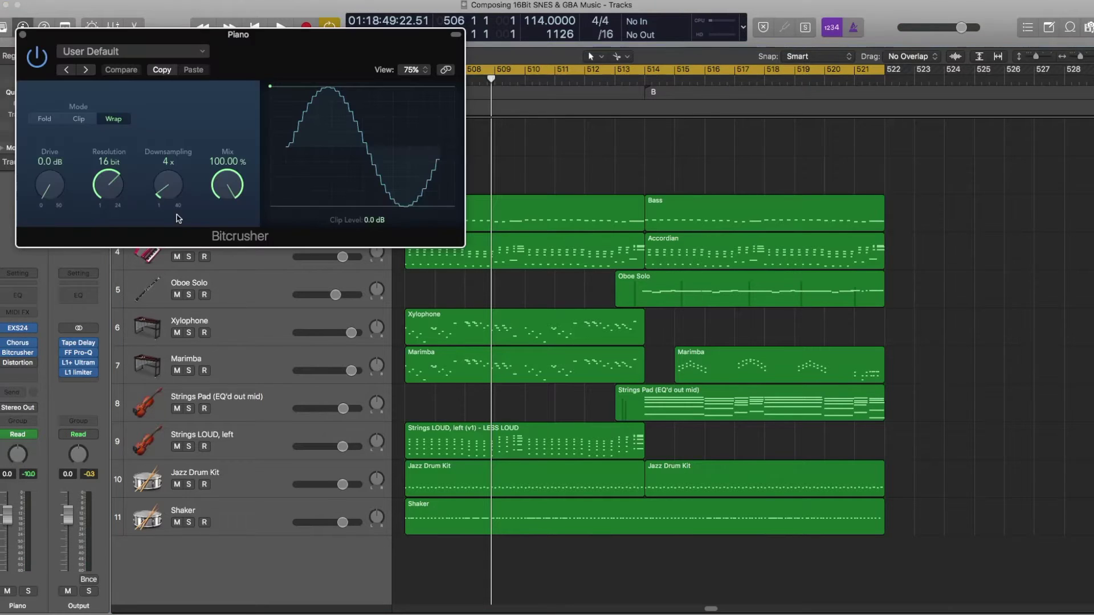
{"action": "mouse_move", "coordinate": [275, 69]}
{"action": "left_mouse_down"}
{"action": "mouse_move", "coordinate": [521, 142]}
{"action": "mouse_move", "coordinate": [589, 179]}
{"action": "mouse_move", "coordinate": [692, 210]}
{"action": "left_mouse_up"}
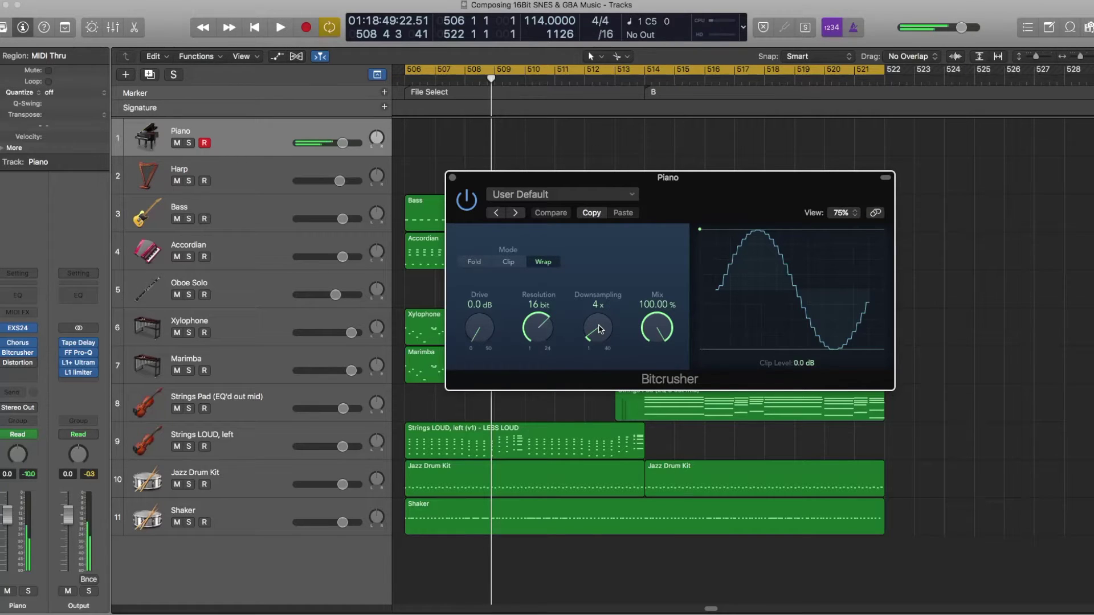
{"action": "mouse_move", "coordinate": [598, 329]}
{"action": "left_mouse_down"}
{"action": "mouse_move", "coordinate": [595, 296]}
{"action": "mouse_move", "coordinate": [626, 232]}
{"action": "mouse_move", "coordinate": [607, 326]}
{"action": "left_mouse_up"}
{"action": "left_click", "coordinate": [452, 177]}
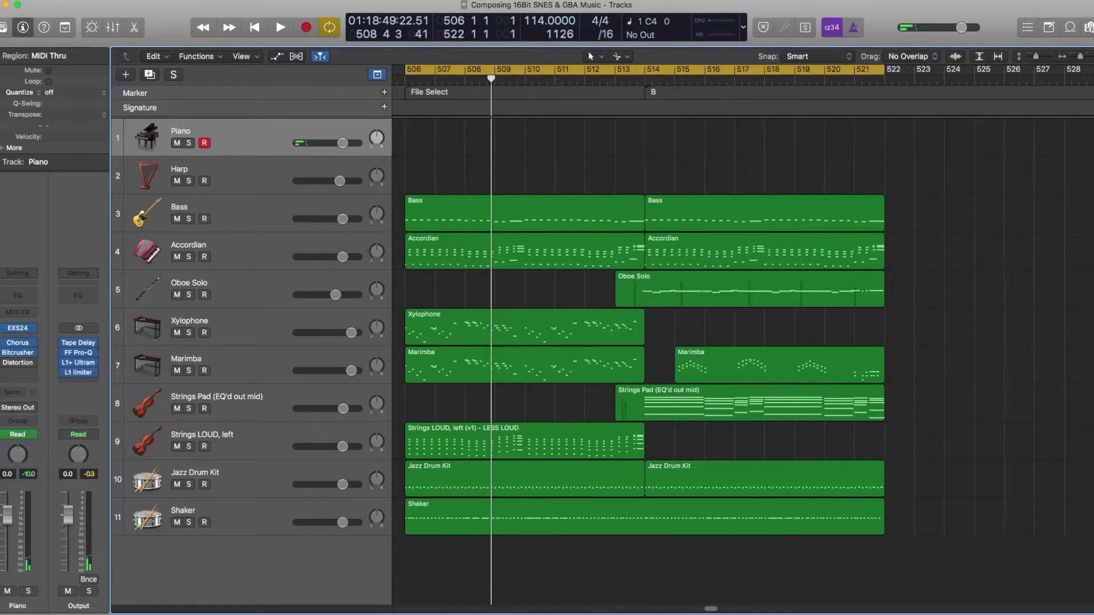
{"action": "left_click", "coordinate": [17, 342]}
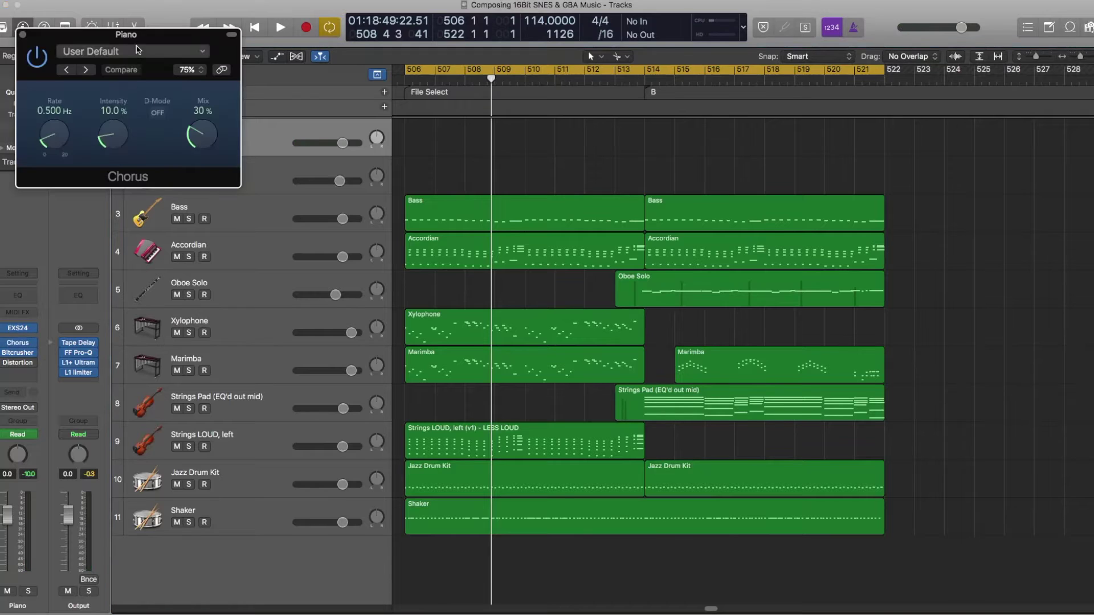
{"action": "left_click_drag", "start_coordinate": [218, 58], "coordinate": [727, 157]}
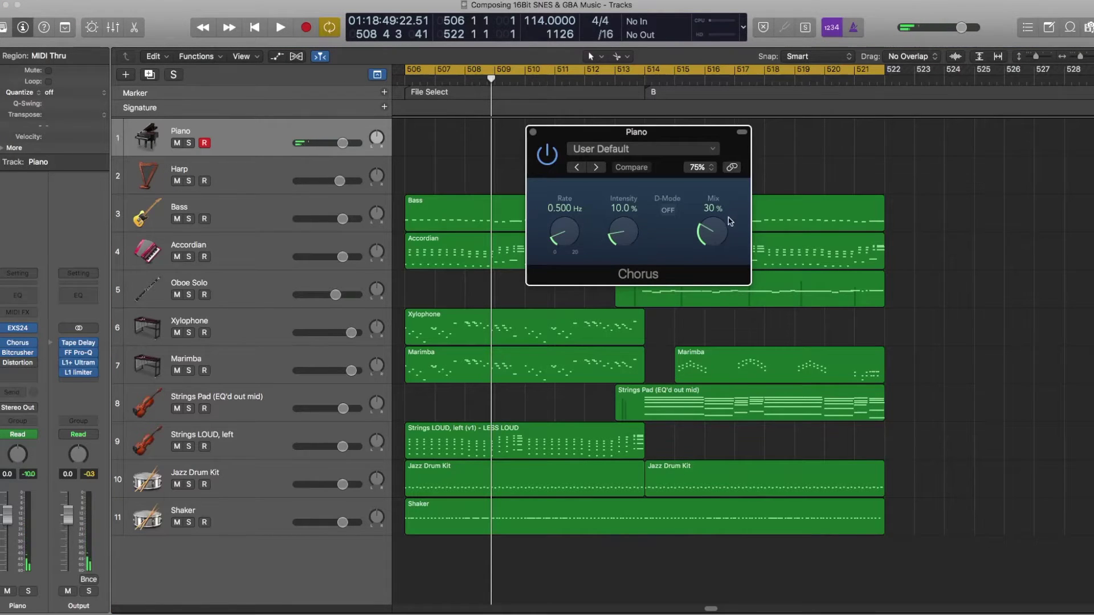
{"action": "left_click", "coordinate": [533, 132]}
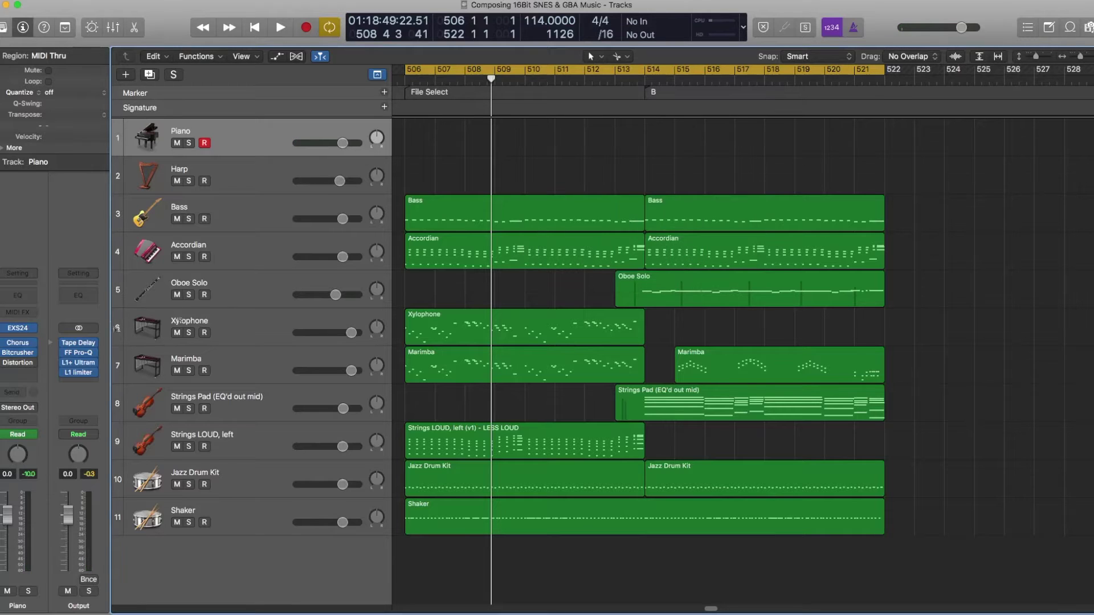
{"action": "left_click", "coordinate": [17, 364]}
{"action": "mouse_move", "coordinate": [249, 31]}
{"action": "left_mouse_down"}
{"action": "mouse_move", "coordinate": [743, 95]}
{"action": "mouse_move", "coordinate": [788, 119]}
{"action": "left_mouse_up"}
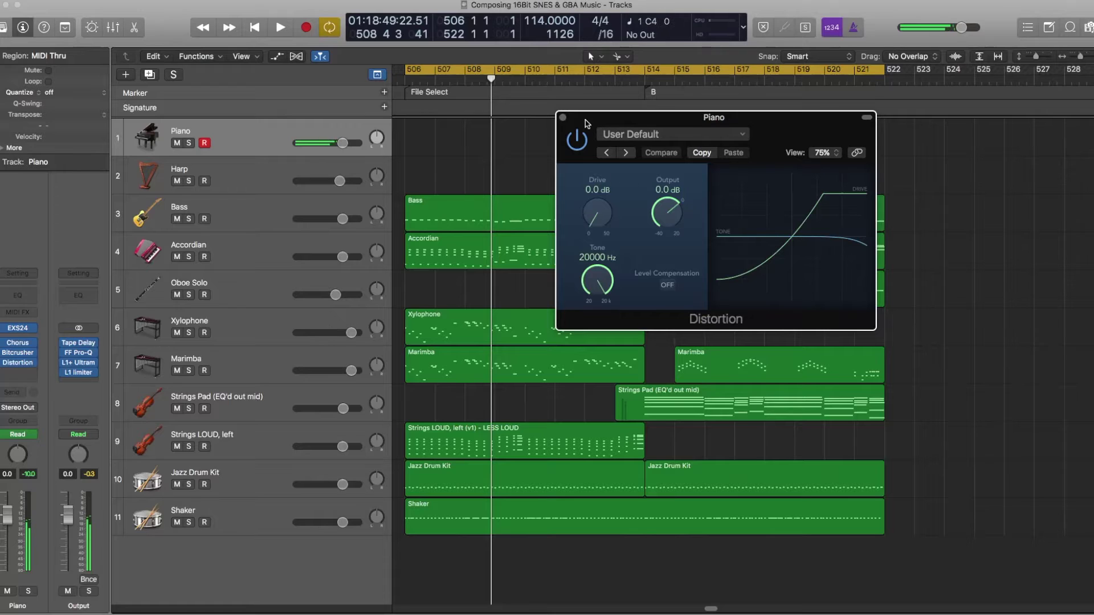
{"action": "left_click", "coordinate": [562, 117]}
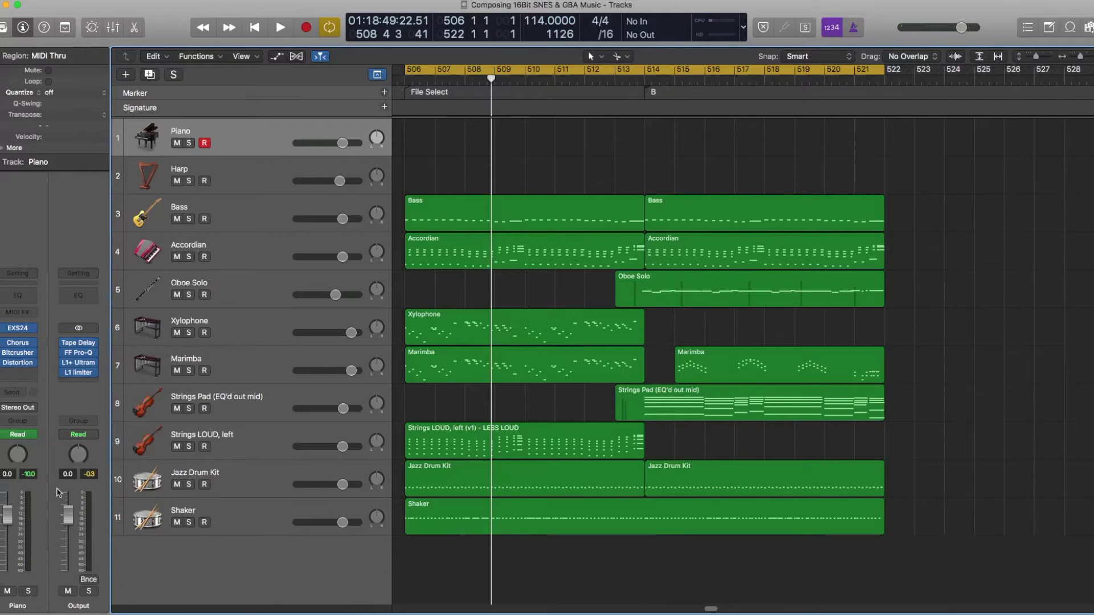
Open the Output Tape Delay and try 496, 200 and 240 ms, then shorten it
{"action": "left_click", "coordinate": [78, 342]}
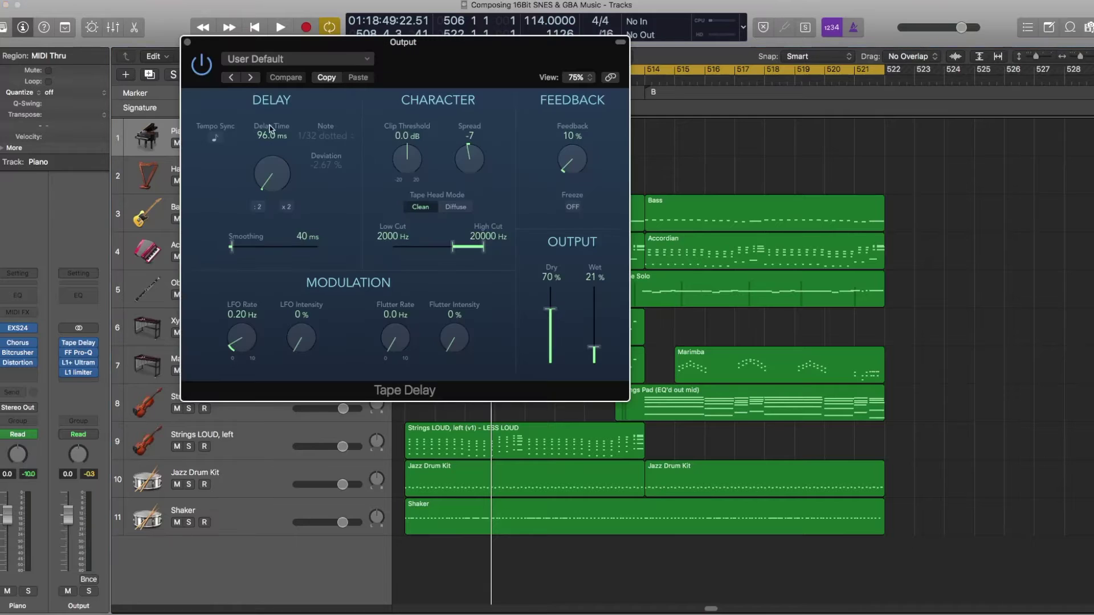
{"action": "left_click_drag", "start_coordinate": [415, 63], "coordinate": [715, 109]}
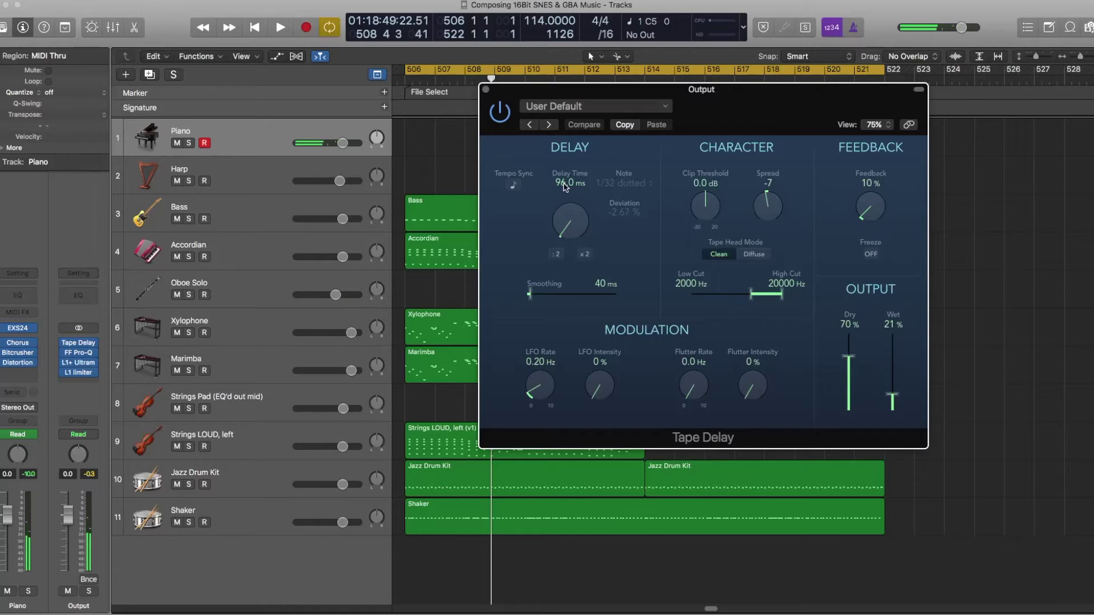
{"action": "mouse_move", "coordinate": [564, 186]}
{"action": "left_mouse_down"}
{"action": "mouse_move", "coordinate": [562, 163]}
{"action": "mouse_move", "coordinate": [565, 210]}
{"action": "mouse_move", "coordinate": [566, 198]}
{"action": "left_mouse_up"}
{"action": "double_click", "coordinate": [569, 182]}
{"action": "type", "text": "200"}
{"action": "key", "text": "Return"}
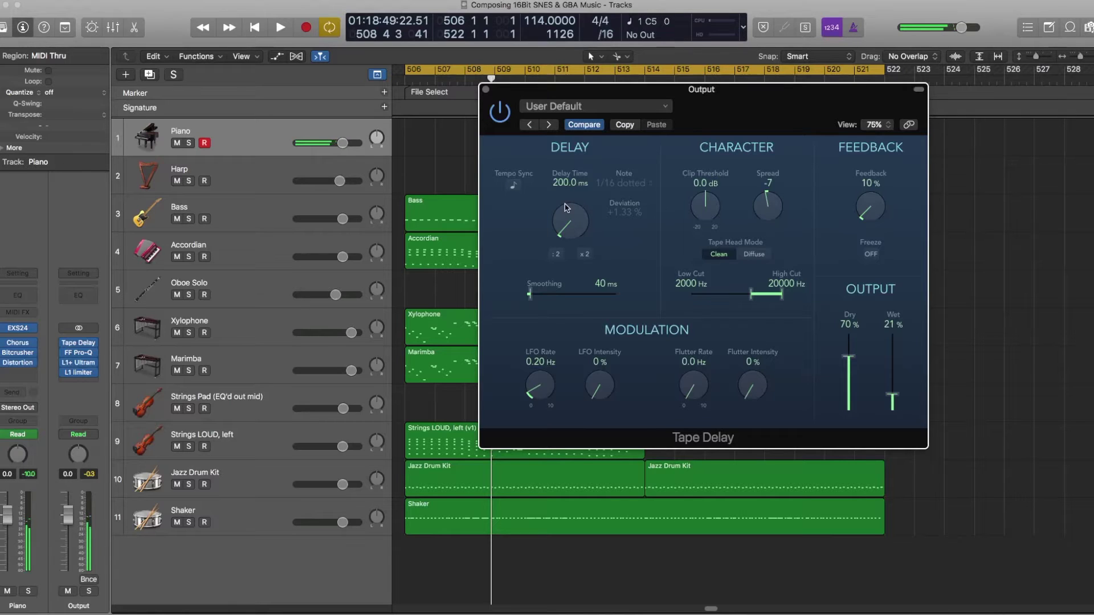
{"action": "double_click", "coordinate": [569, 182]}
{"action": "type", "text": "240"}
{"action": "key", "text": "Return"}
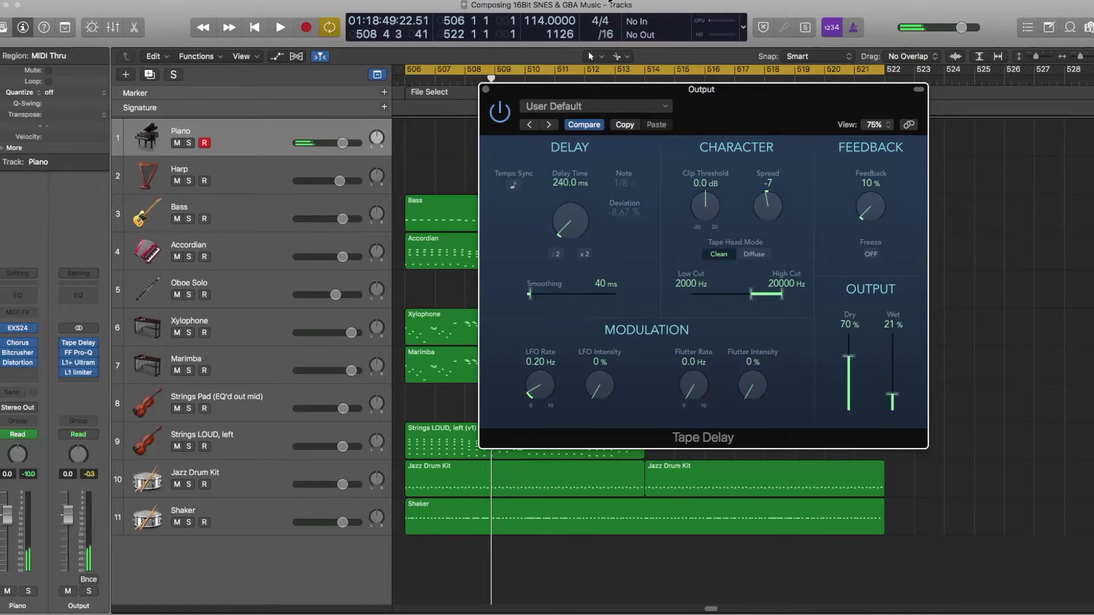
{"action": "left_click_drag", "start_coordinate": [563, 191], "coordinate": [563, 181]}
Close the Tape Delay and briefly check the Output's Pro-Q equaliser
{"action": "left_click", "coordinate": [486, 89]}
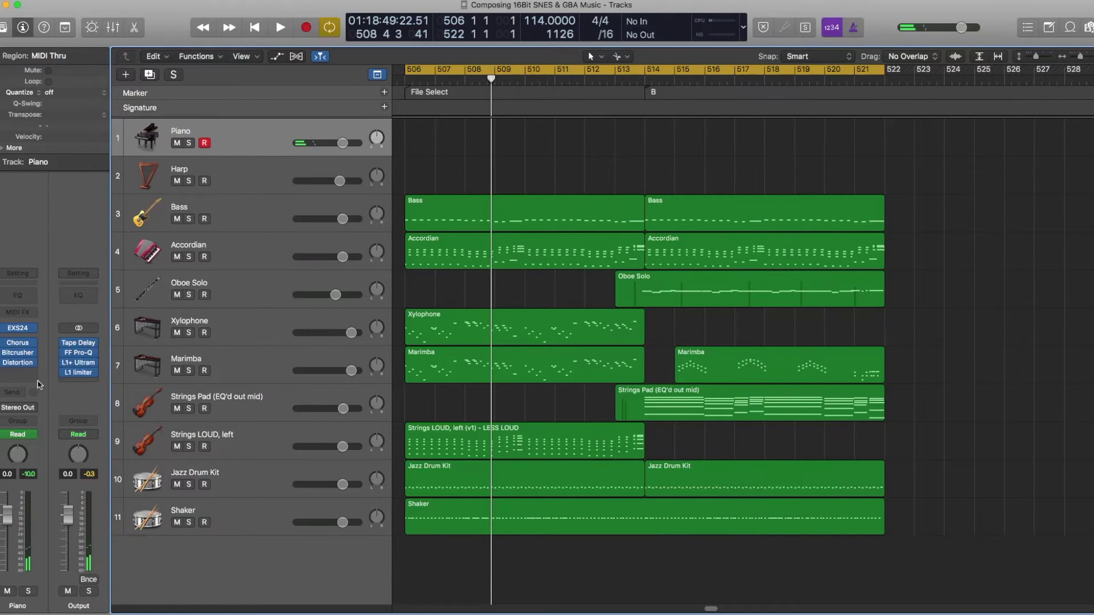
{"action": "left_click", "coordinate": [78, 353]}
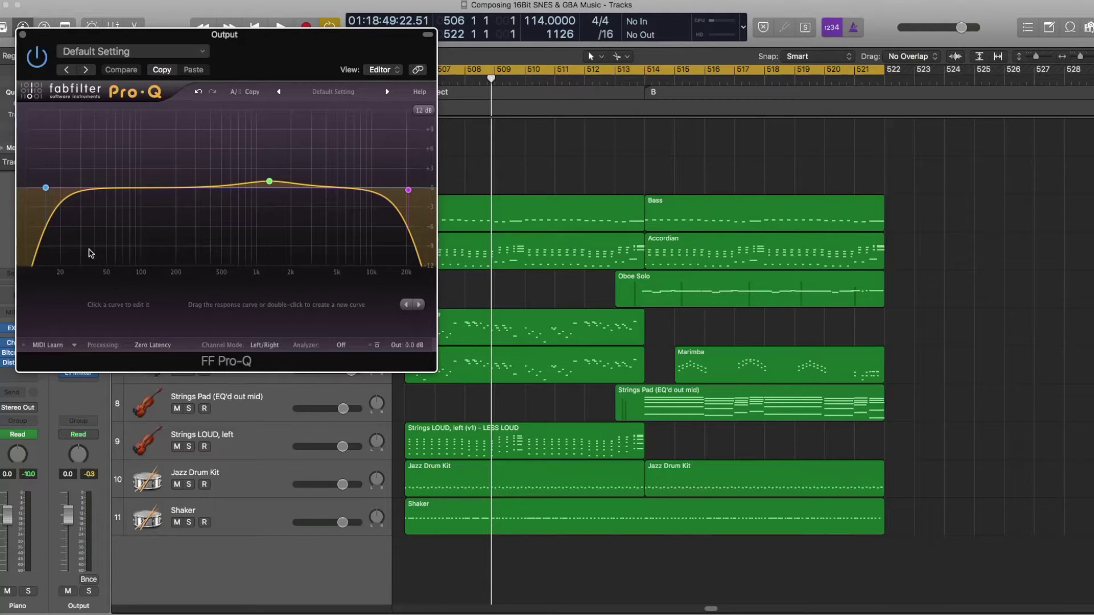
{"action": "left_click", "coordinate": [22, 36]}
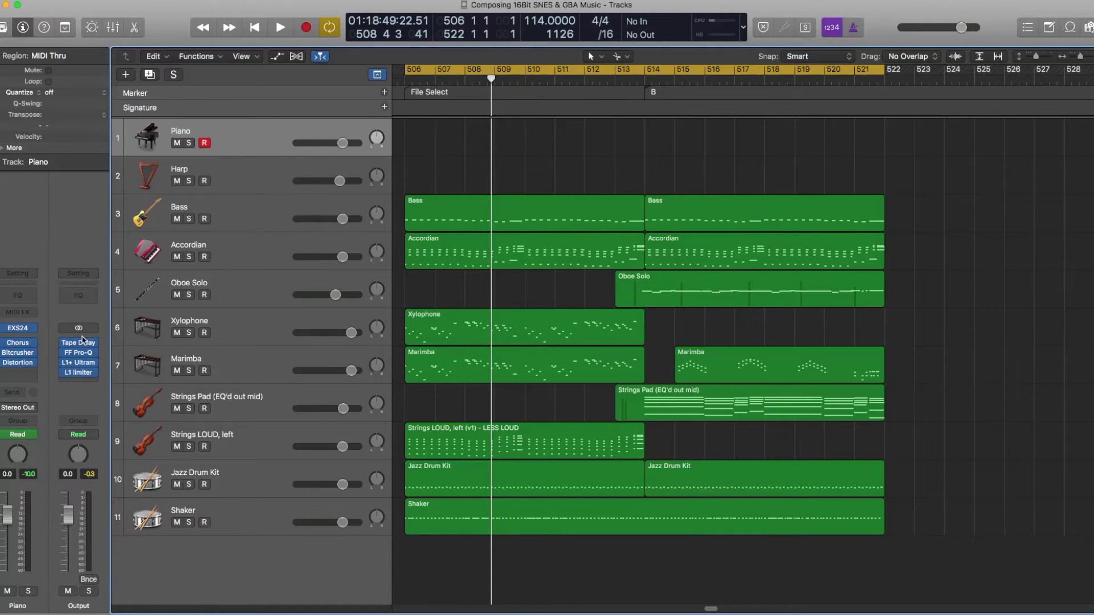
Set the Output L1 limiter's Out Ceiling to -0.1 dB and close it
{"action": "left_click", "coordinate": [78, 374]}
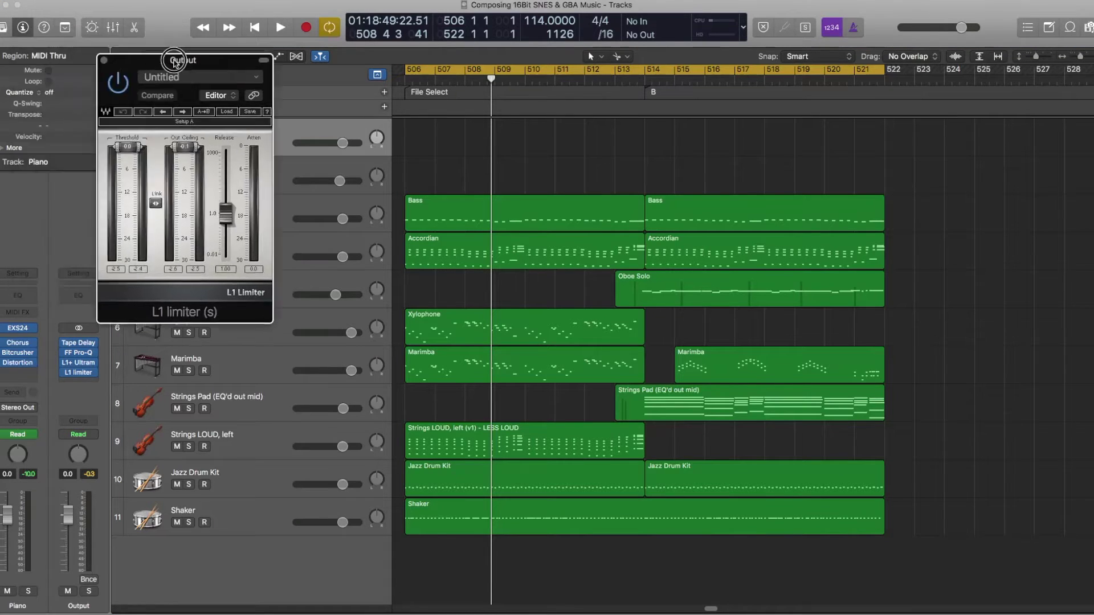
{"action": "left_click_drag", "start_coordinate": [176, 62], "coordinate": [170, 61]}
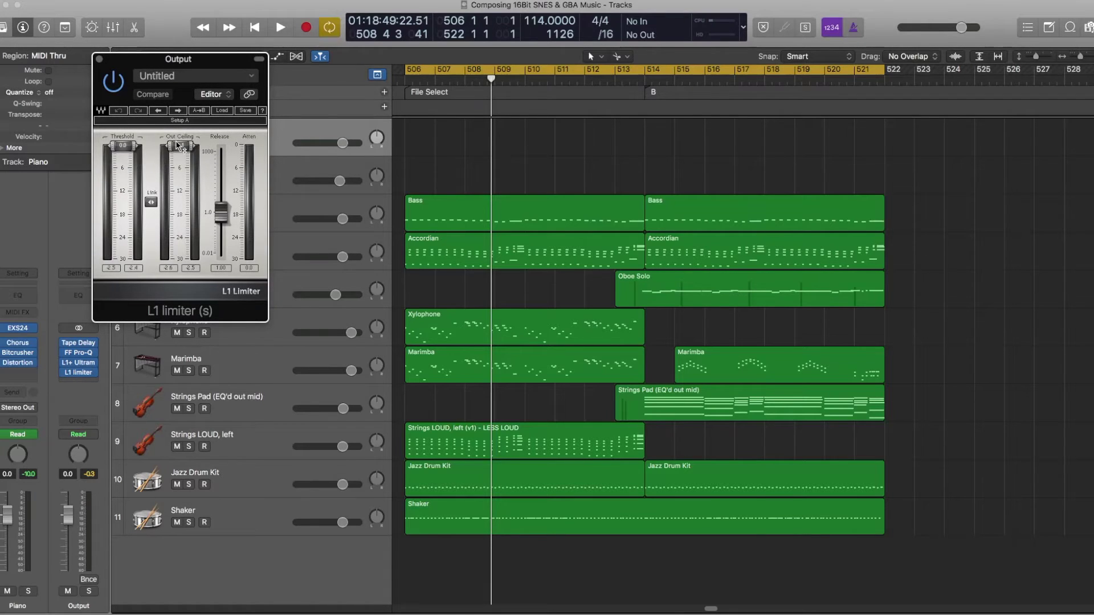
{"action": "left_click_drag", "start_coordinate": [177, 146], "coordinate": [177, 148]}
{"action": "left_click", "coordinate": [100, 60]}
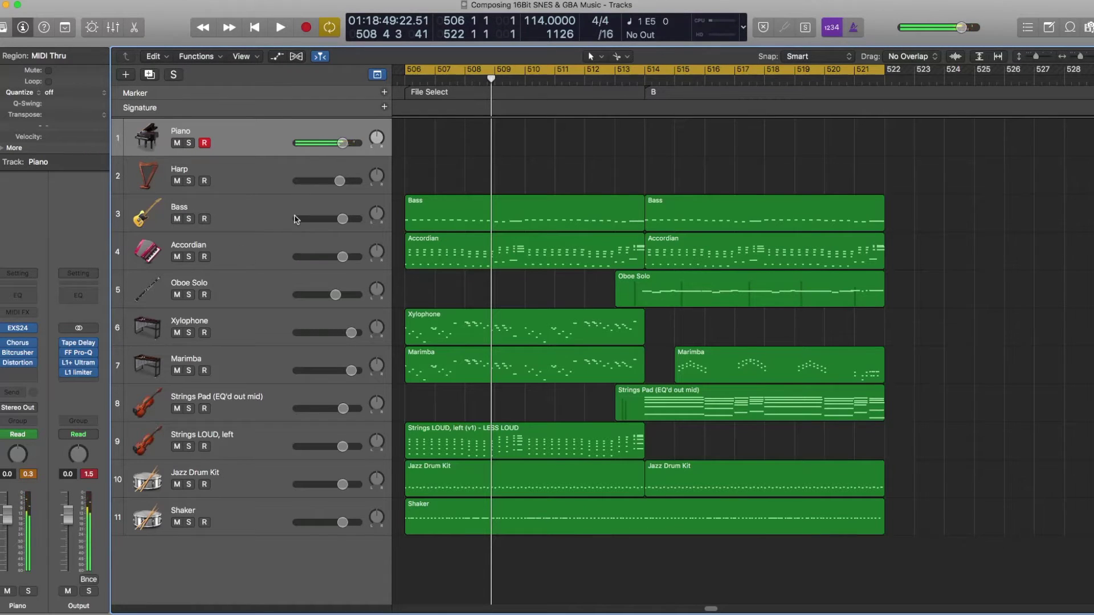
Reset the red peak readouts and reopen, then close, the L1 limiter
{"action": "left_click", "coordinate": [88, 475]}
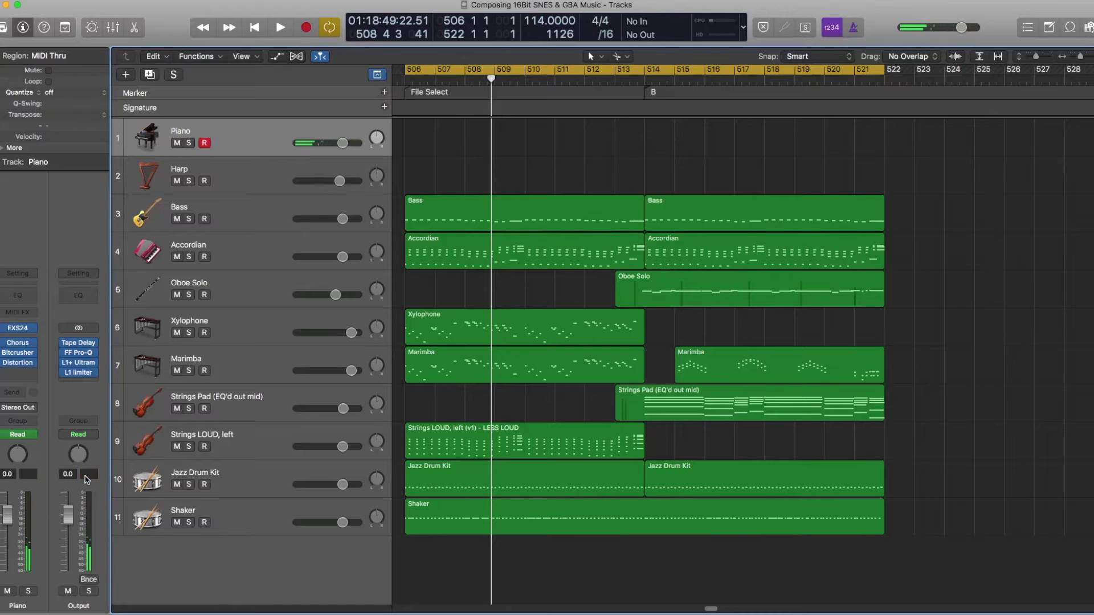
{"action": "left_click", "coordinate": [78, 373]}
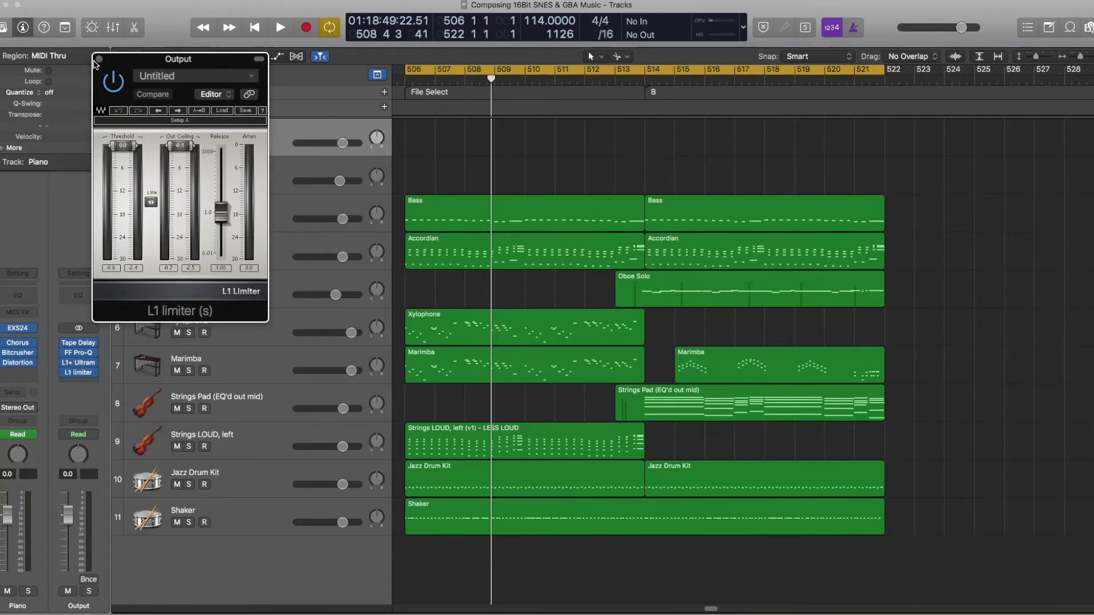
{"action": "left_click", "coordinate": [98, 59]}
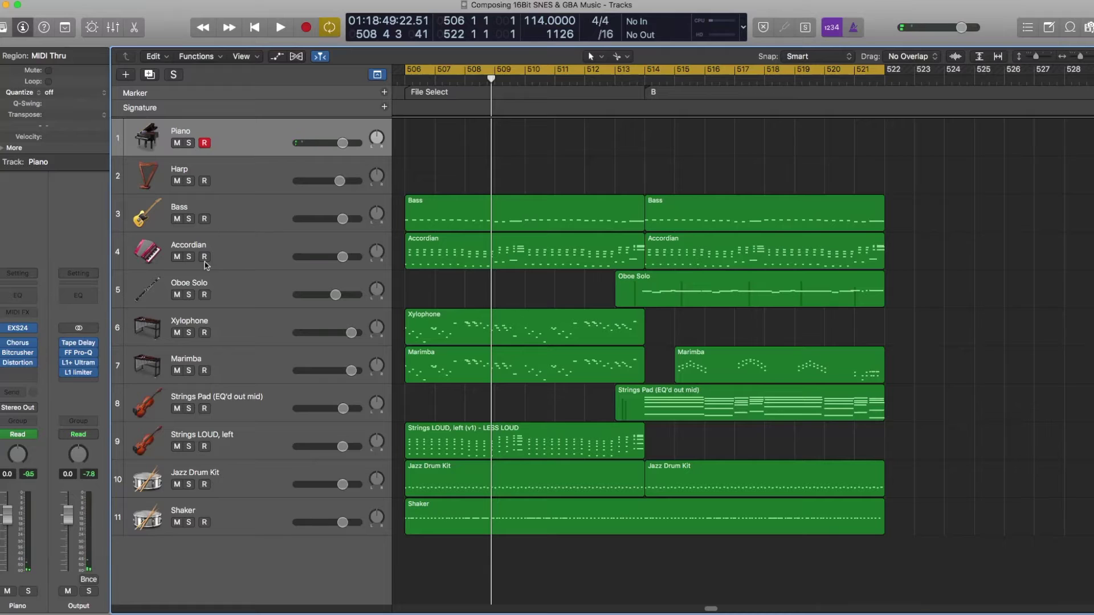
Check and close the Output's L1+ Ultramaximizer, then select the Harp track
{"action": "left_click", "coordinate": [78, 362]}
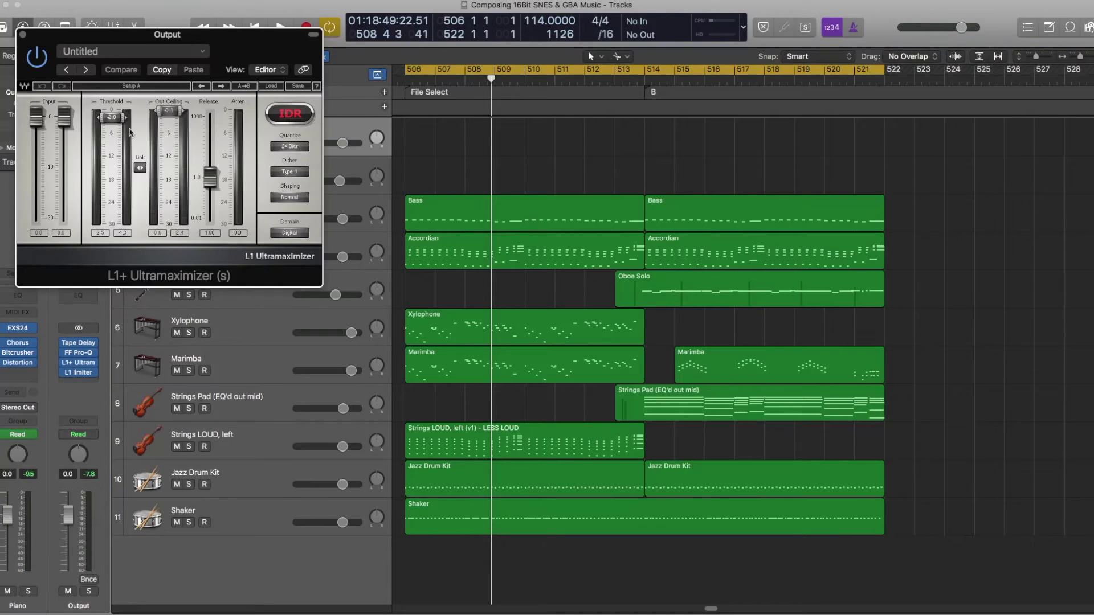
{"action": "left_click", "coordinate": [22, 35]}
{"action": "left_click", "coordinate": [248, 184]}
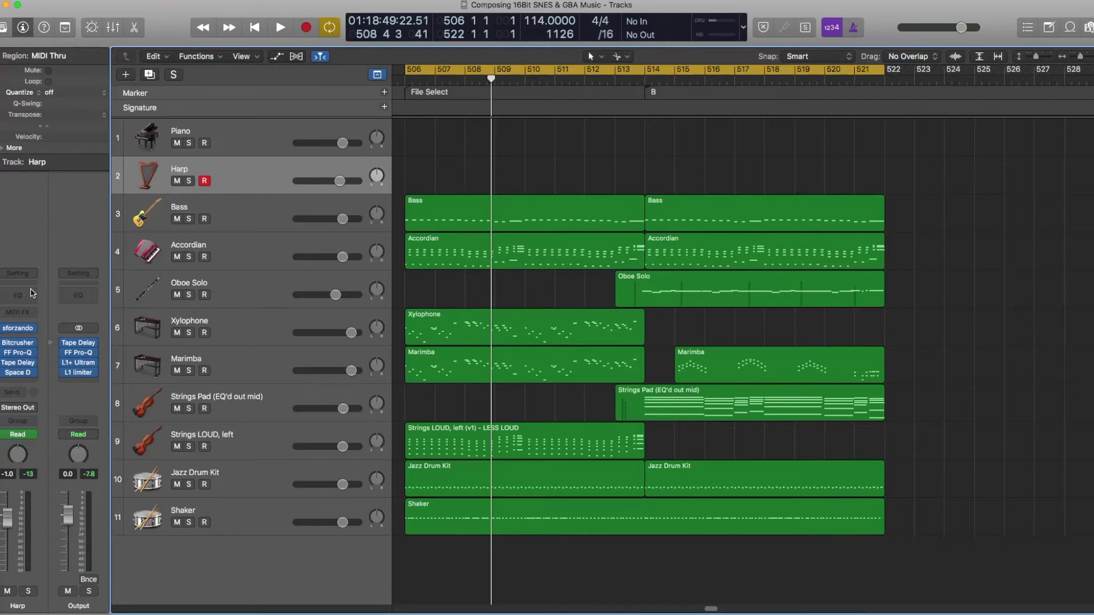
Check Harp's FF Pro-Q, remove it with No Plug-in, and review its Tape Delay
{"action": "left_click", "coordinate": [23, 352]}
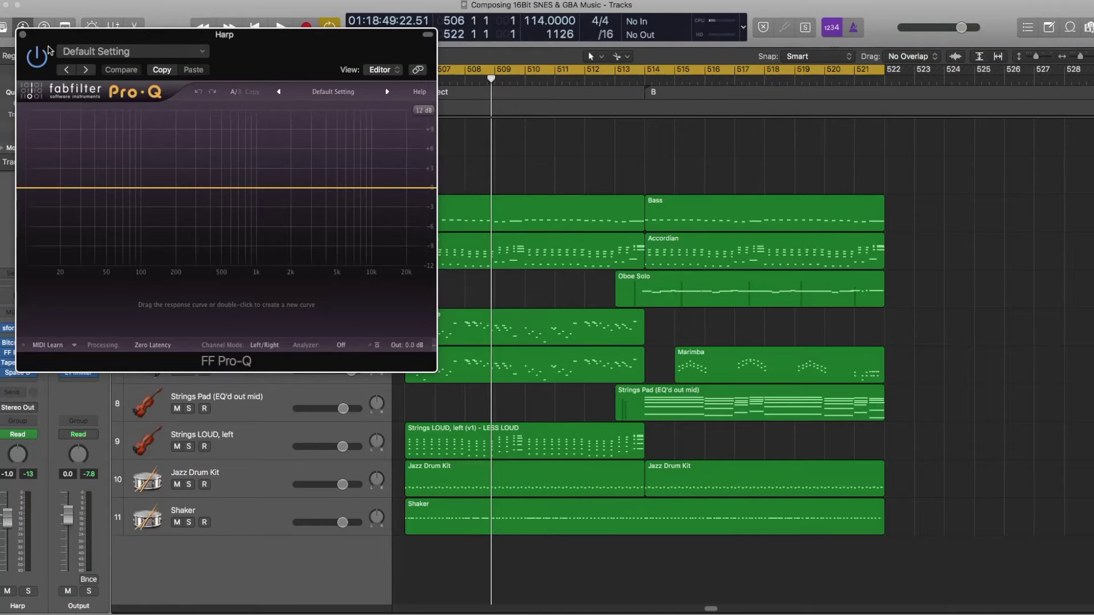
{"action": "left_click", "coordinate": [18, 35]}
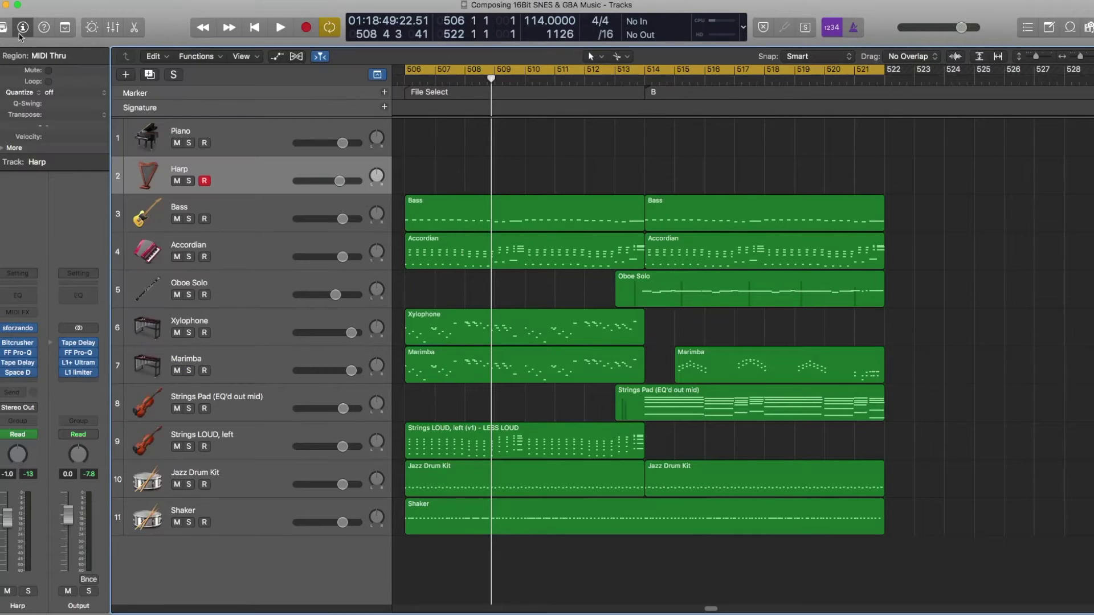
{"action": "left_click", "coordinate": [32, 361]}
{"action": "left_click", "coordinate": [19, 367]}
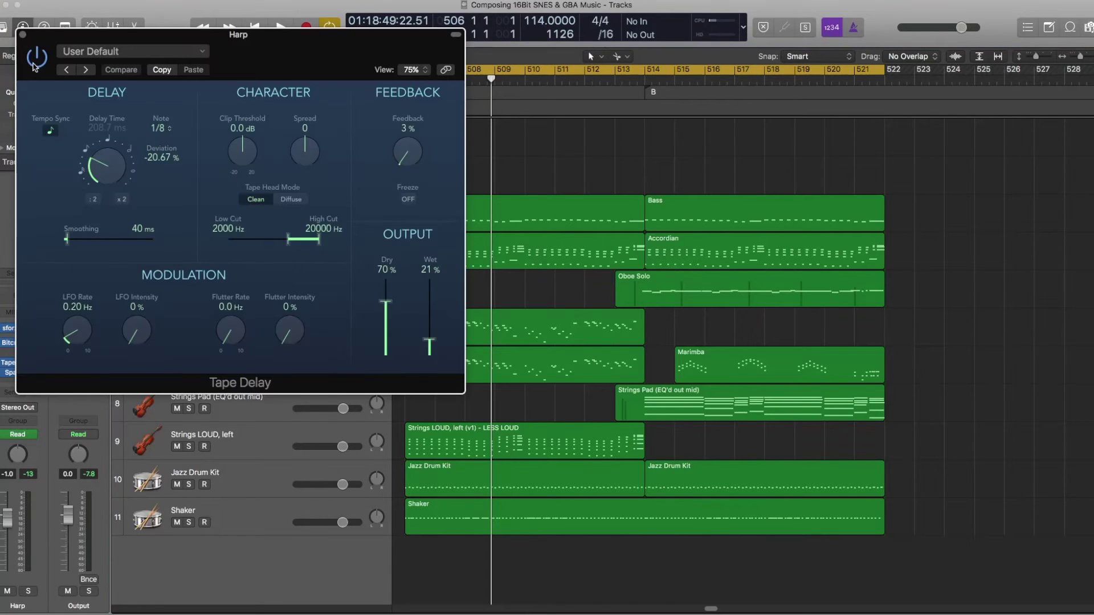
{"action": "left_click", "coordinate": [22, 35]}
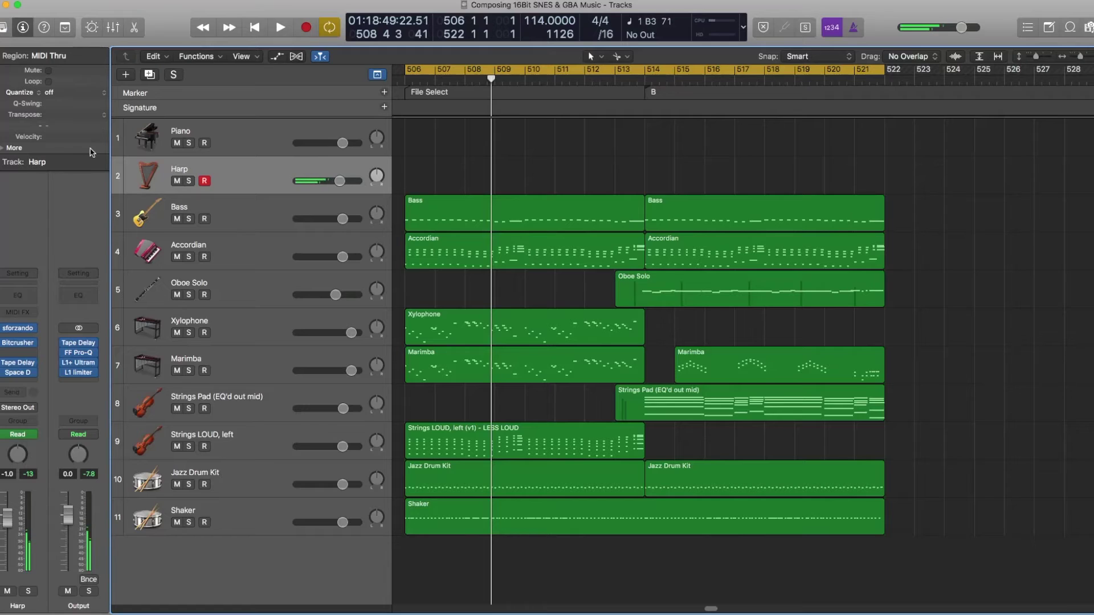
{"action": "key", "text": "b"}
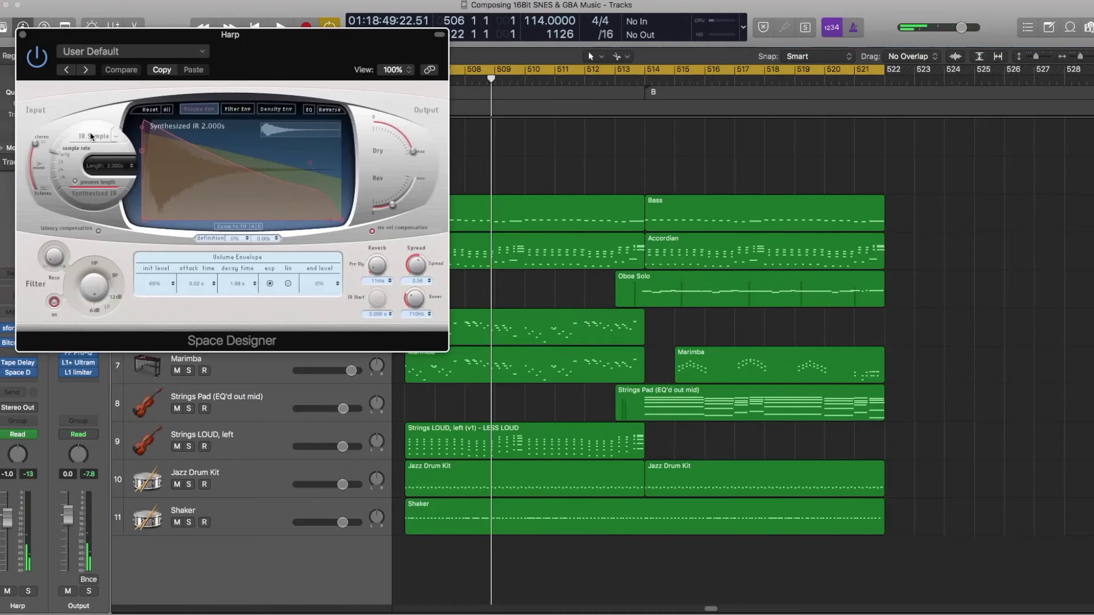
{"action": "left_click", "coordinate": [20, 35]}
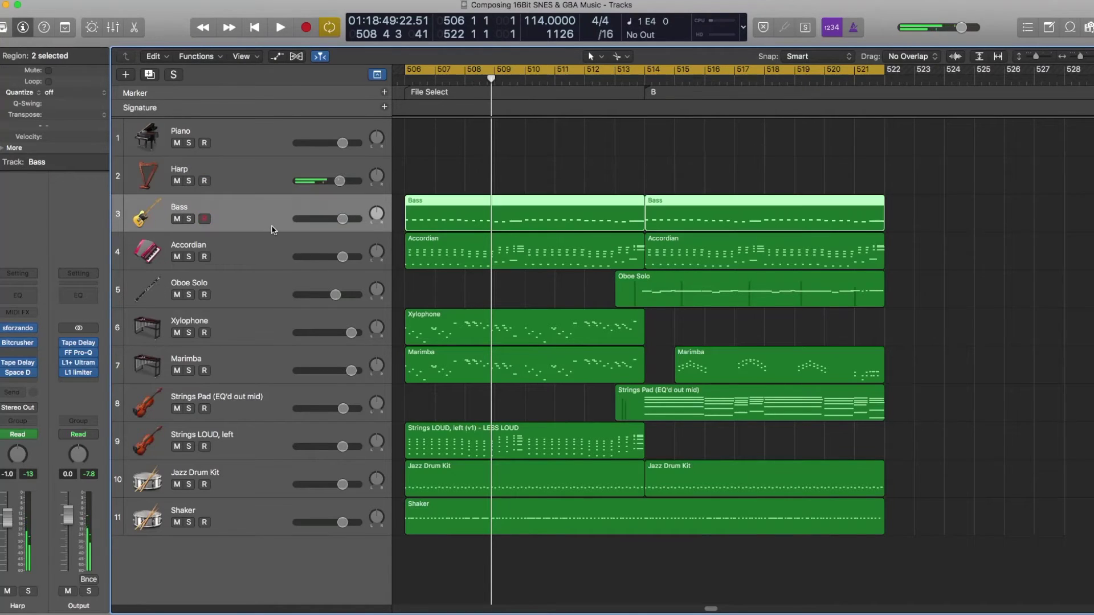
Step through the Bass and Accordian channels, then select the Oboe Solo track
{"action": "left_click", "coordinate": [271, 230]}
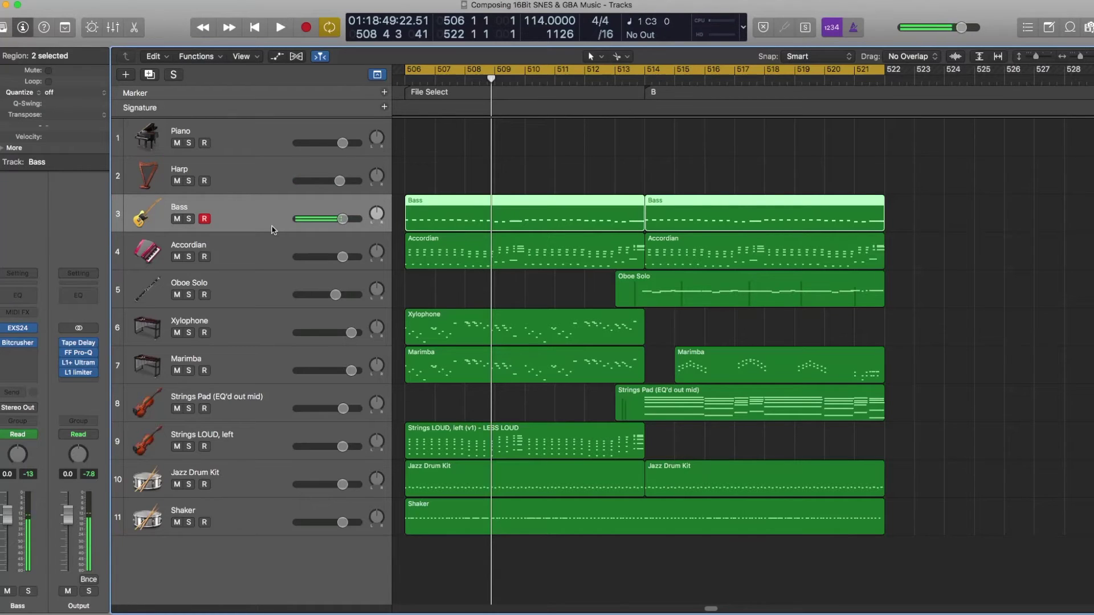
{"action": "left_click", "coordinate": [269, 251]}
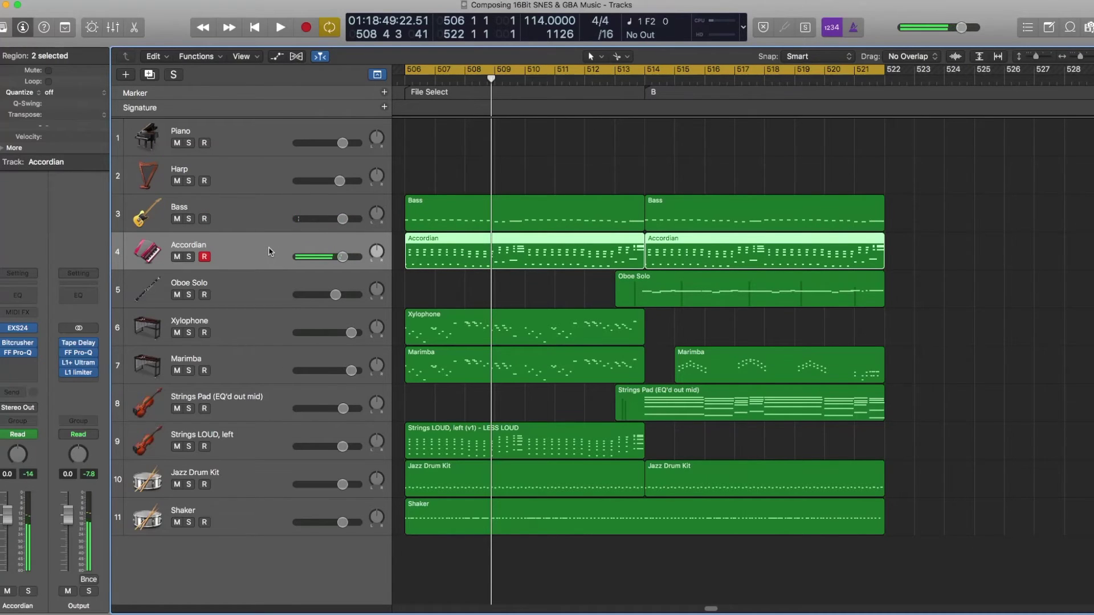
{"action": "left_click", "coordinate": [231, 284]}
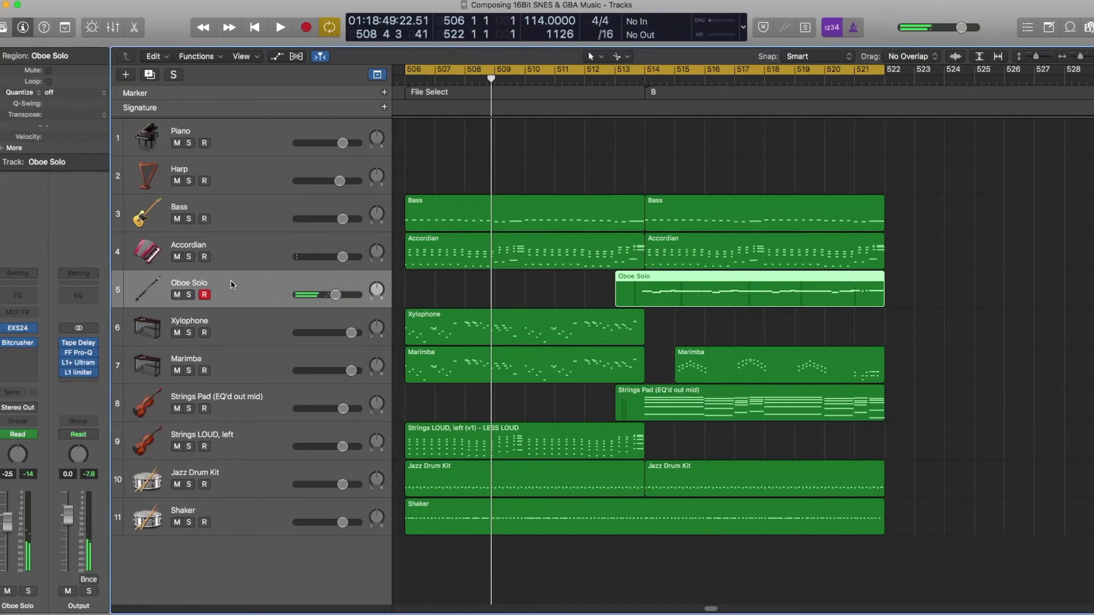
Open the Oboe Solo EXS24 sampler and position its window over the tracks
{"action": "left_click", "coordinate": [17, 327]}
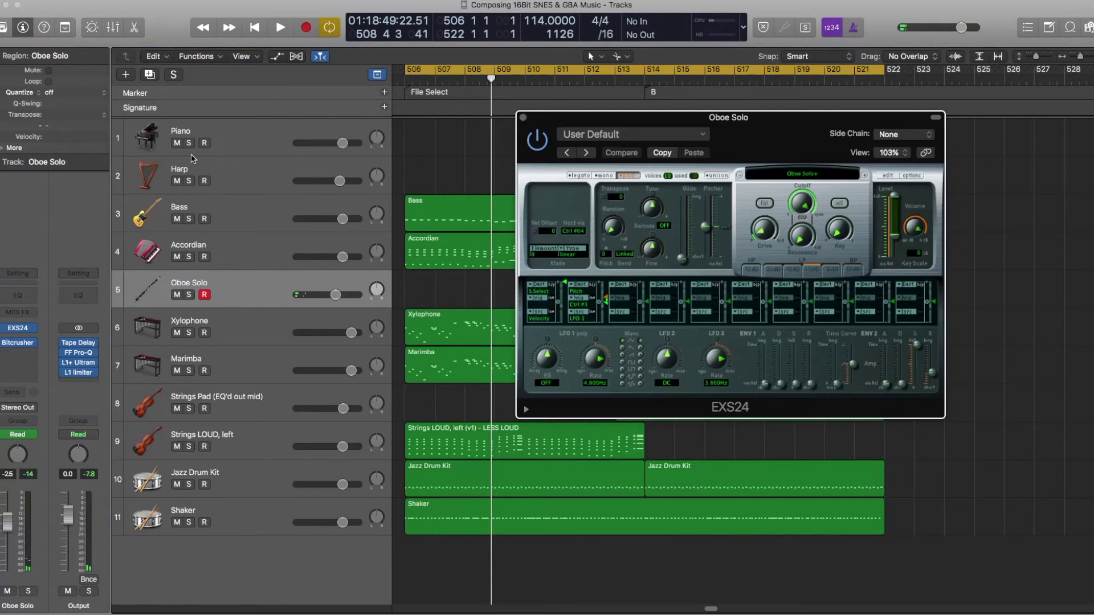
{"action": "left_click_drag", "start_coordinate": [655, 117], "coordinate": [462, 74]}
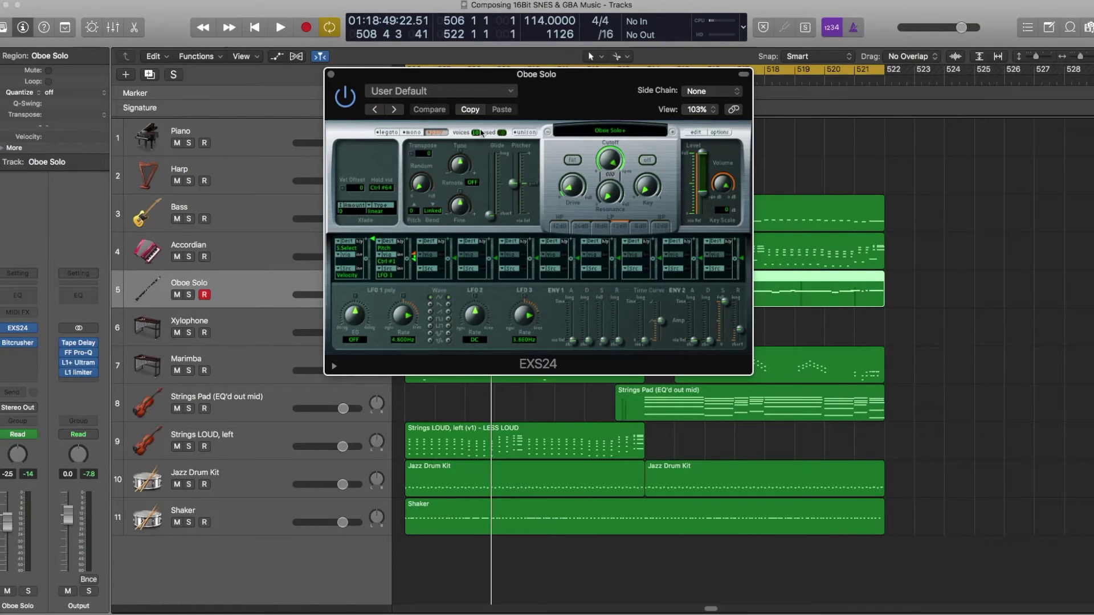
{"action": "left_click_drag", "start_coordinate": [530, 75], "coordinate": [604, 88]}
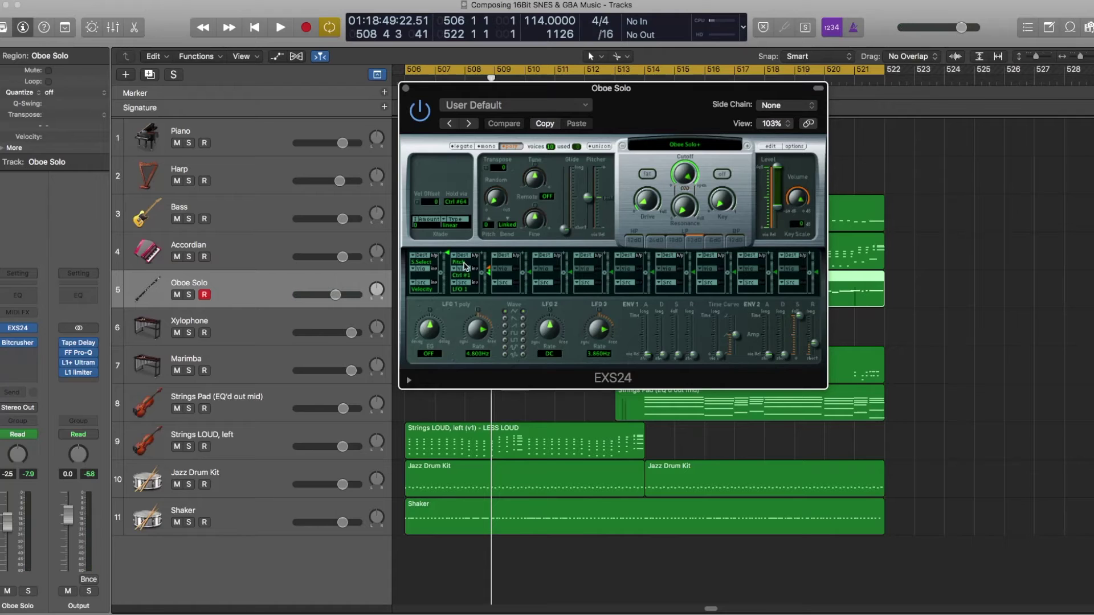
Set a mod matrix row: Pitch destination, via Ctrl #1, LFO 1 source, about 9 cents
{"action": "left_click", "coordinate": [465, 267]}
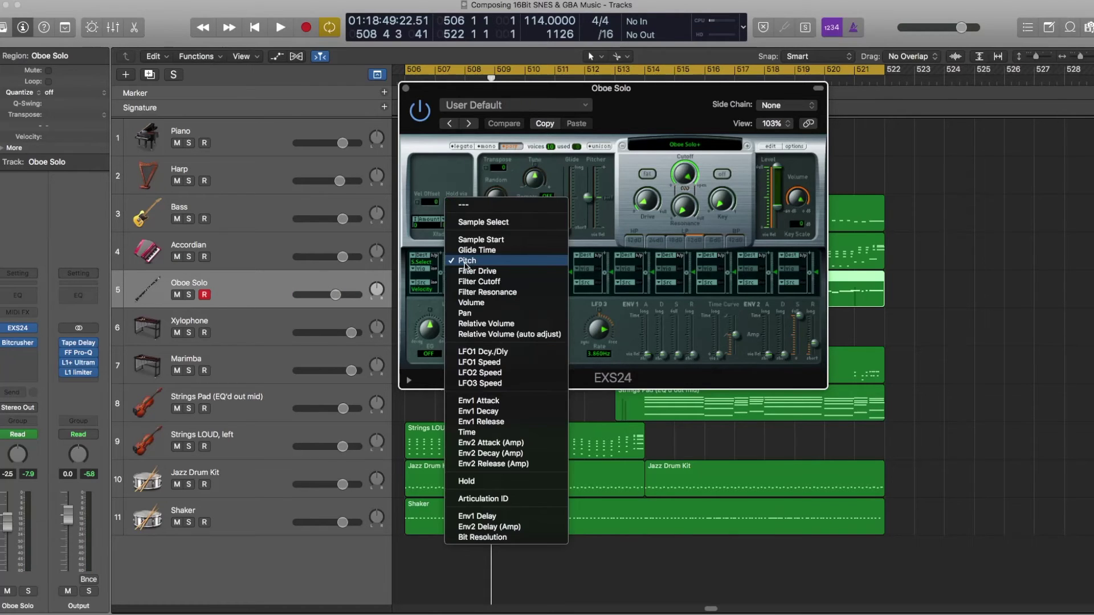
{"action": "left_click", "coordinate": [467, 268]}
{"action": "left_click", "coordinate": [464, 276]}
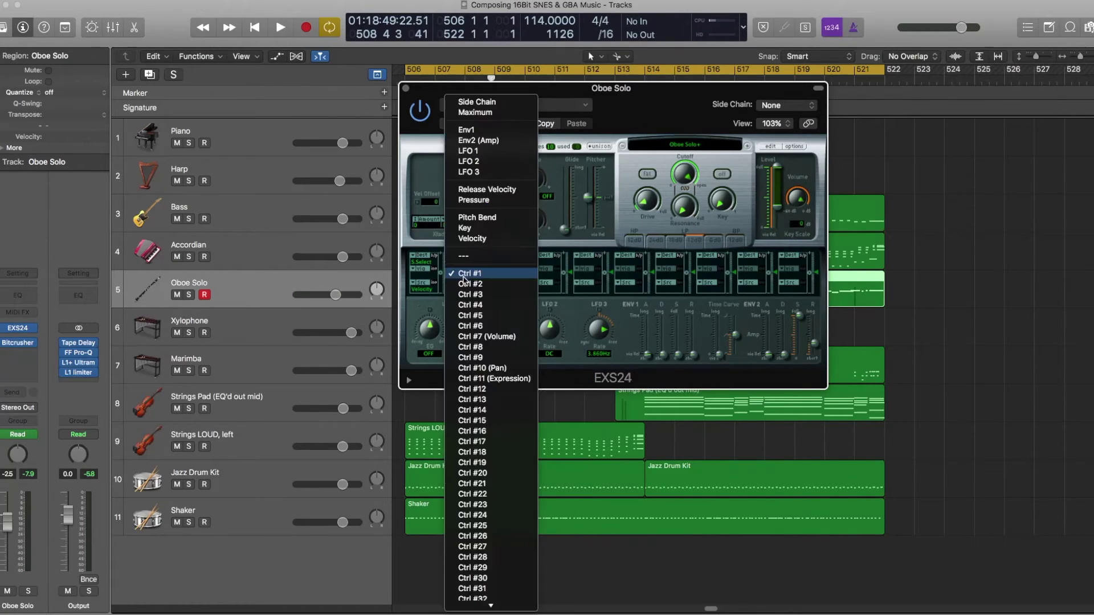
{"action": "left_click", "coordinate": [465, 280]}
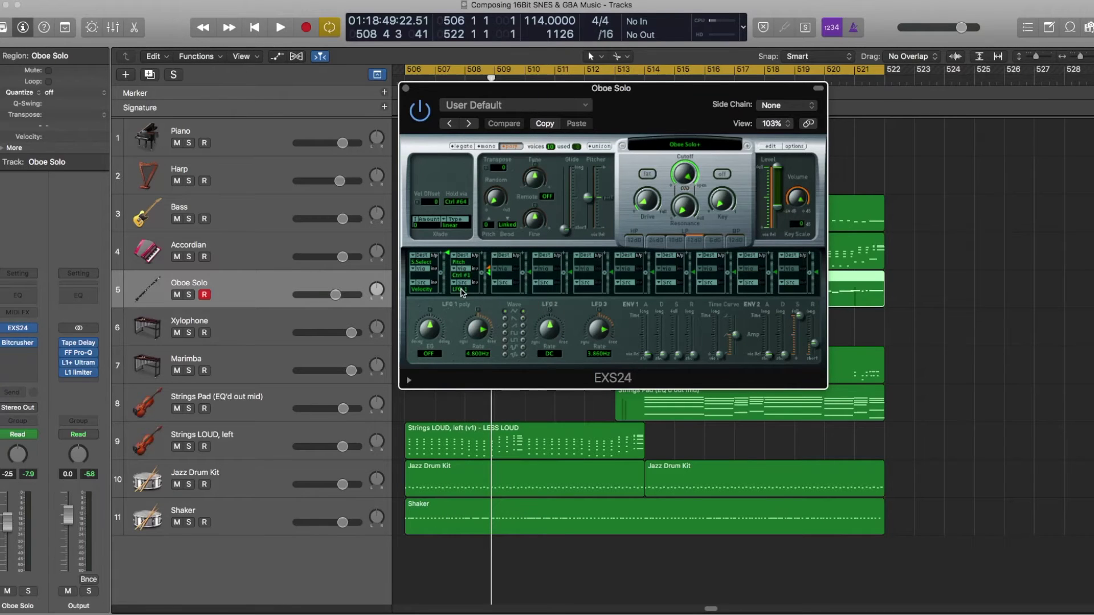
{"action": "left_click", "coordinate": [463, 293]}
{"action": "left_click", "coordinate": [462, 292]}
{"action": "left_click", "coordinate": [489, 271]}
Close the oboe sampler and select the Xylophone track
{"action": "left_click", "coordinate": [407, 88]}
{"action": "left_click", "coordinate": [253, 339]}
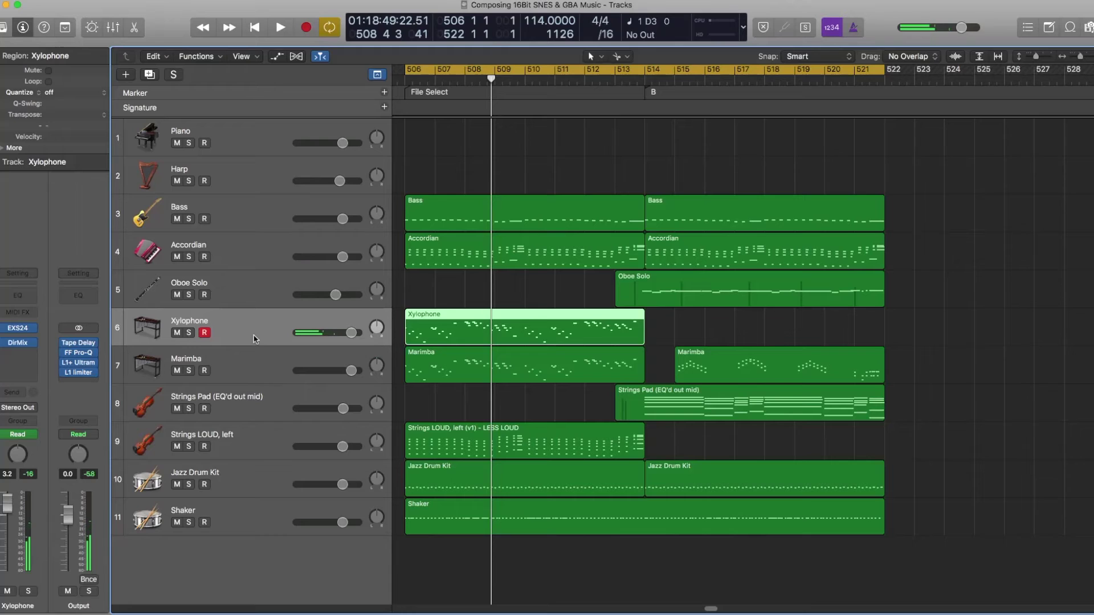
{"action": "key", "text": "Up"}
{"action": "key", "text": "Down"}
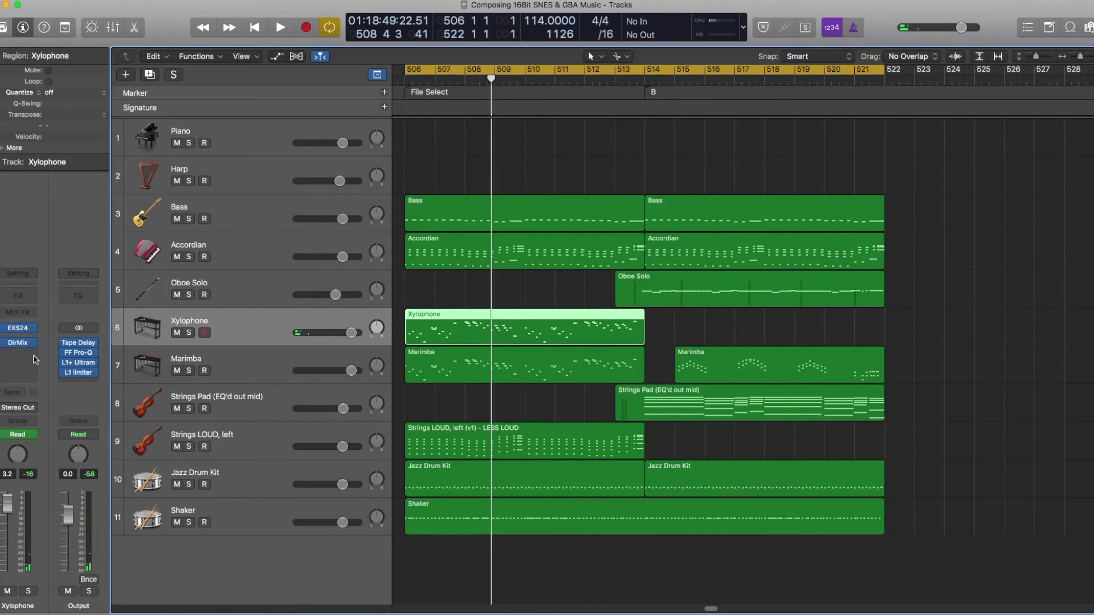
Check Xylophone's Direction Mixer, then move through Marimba to the Strings Pad track
{"action": "left_click", "coordinate": [20, 345]}
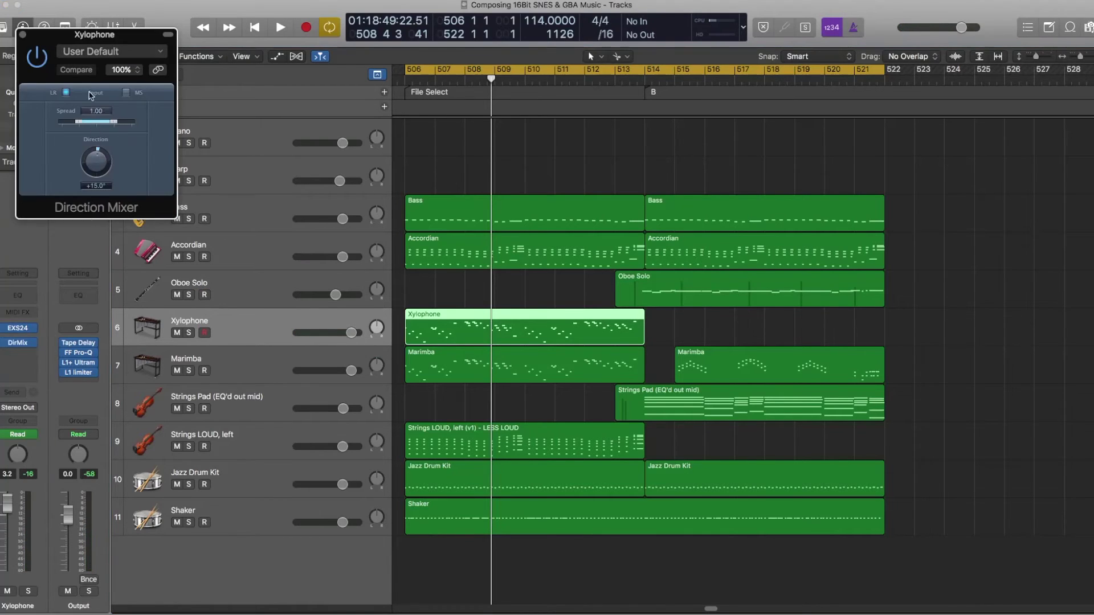
{"action": "left_click_drag", "start_coordinate": [82, 30], "coordinate": [212, 74]}
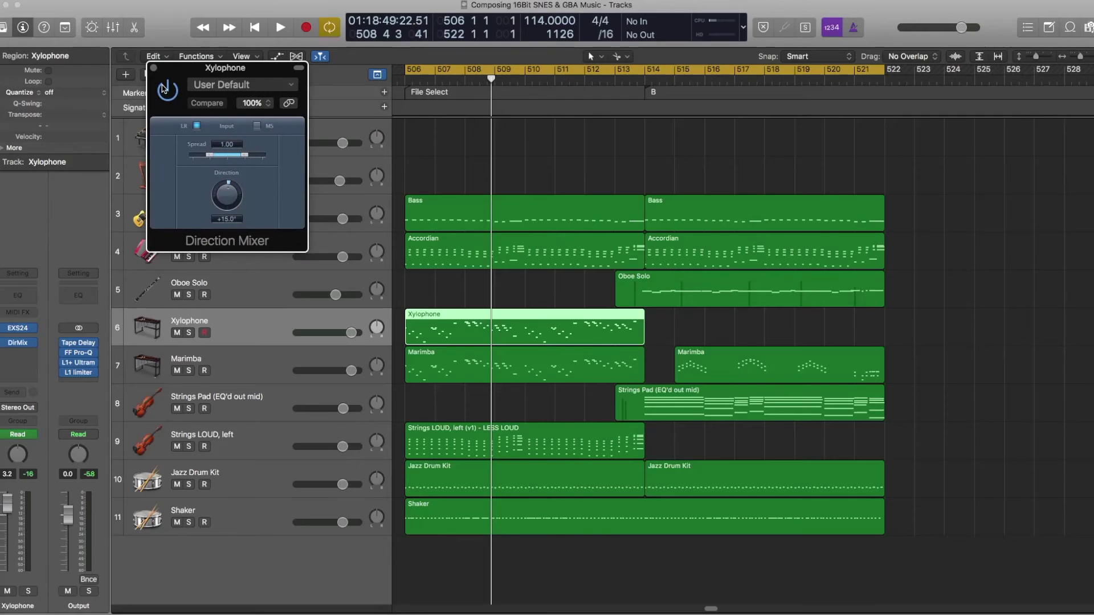
{"action": "left_click", "coordinate": [150, 68]}
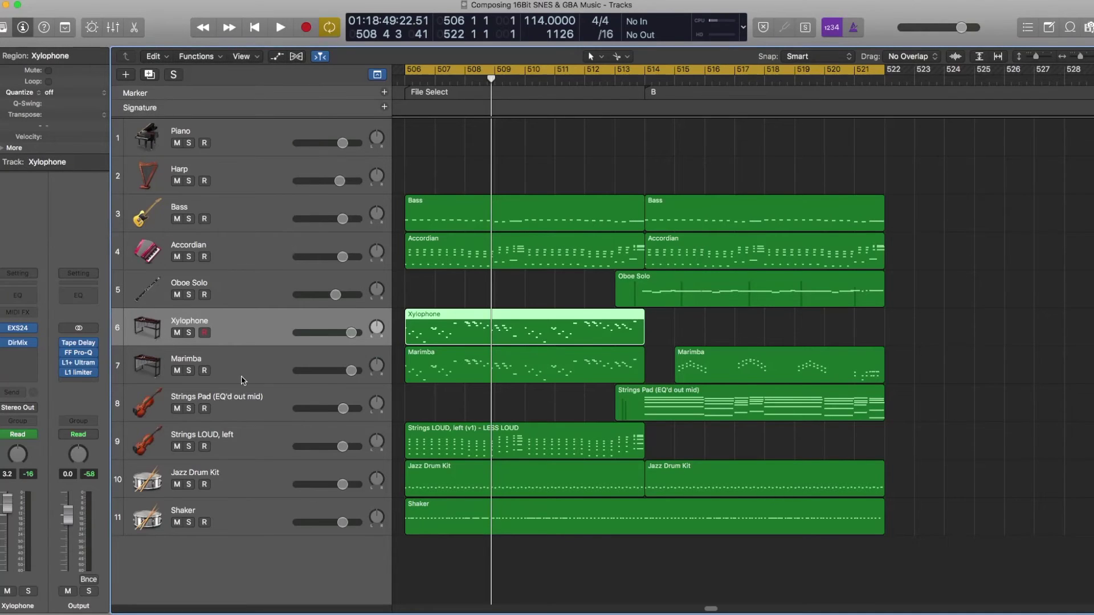
{"action": "left_click", "coordinate": [230, 358]}
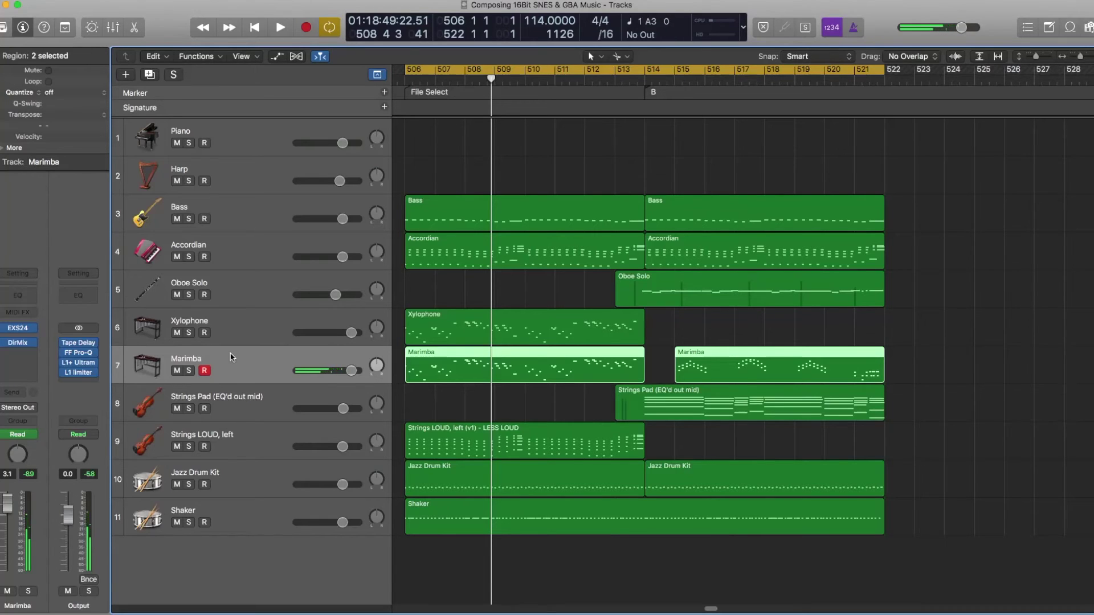
{"action": "key", "text": "Down"}
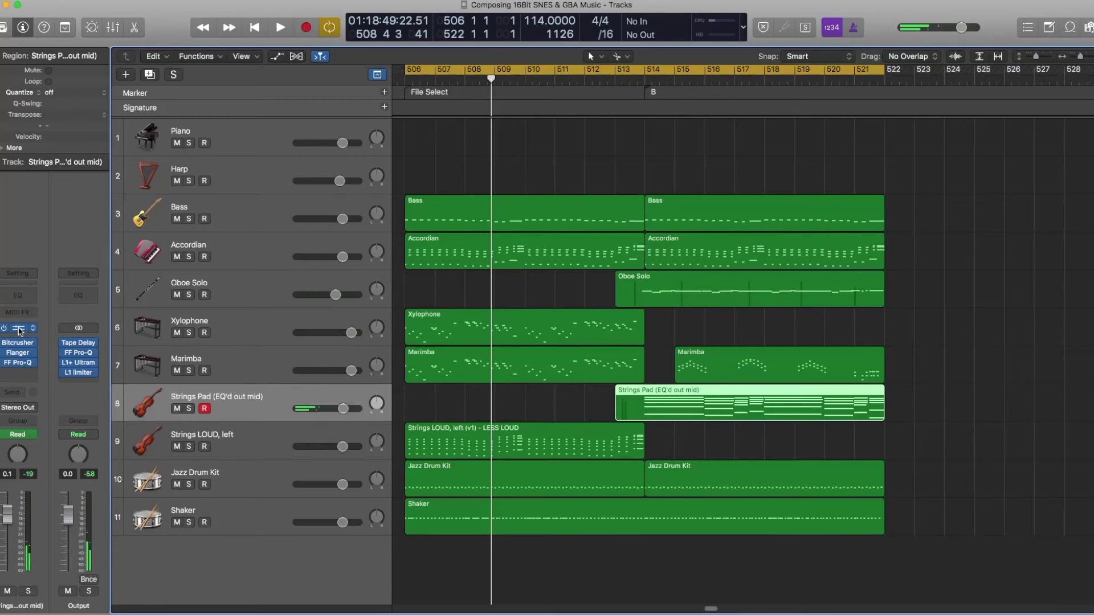
{"action": "left_click", "coordinate": [19, 328]}
{"action": "left_click_drag", "start_coordinate": [228, 63], "coordinate": [505, 83]}
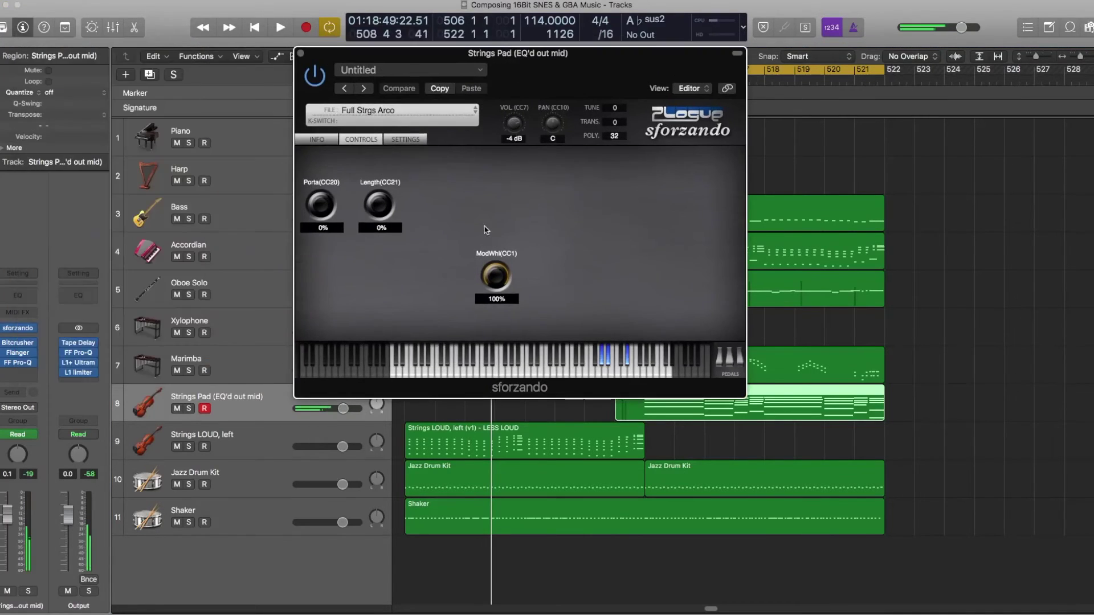
{"action": "left_click", "coordinate": [326, 139]}
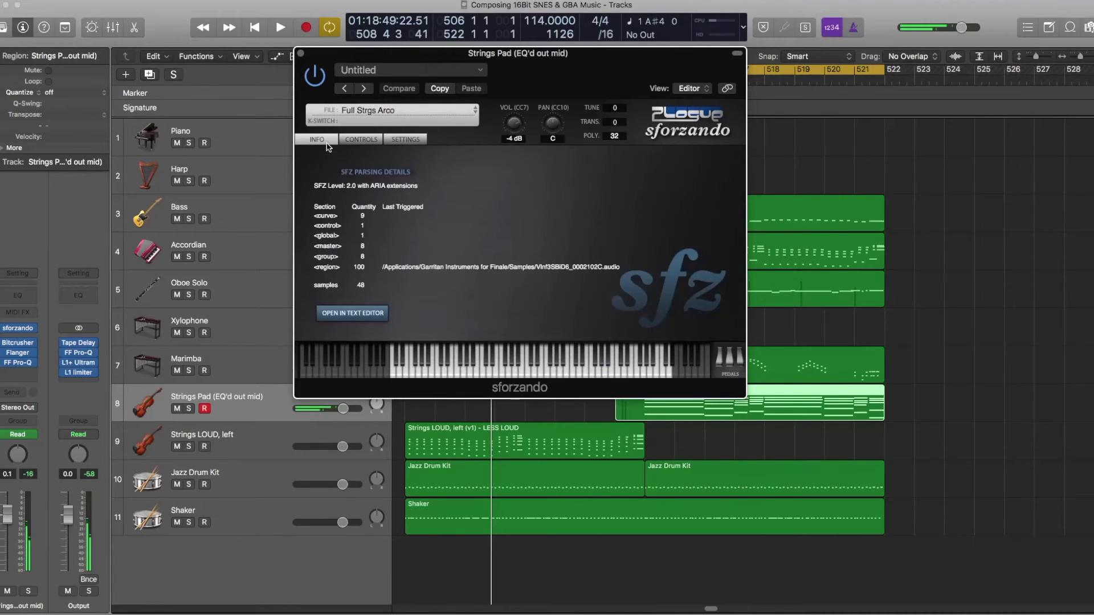
{"action": "left_click", "coordinate": [409, 138]}
{"action": "left_click", "coordinate": [365, 142]}
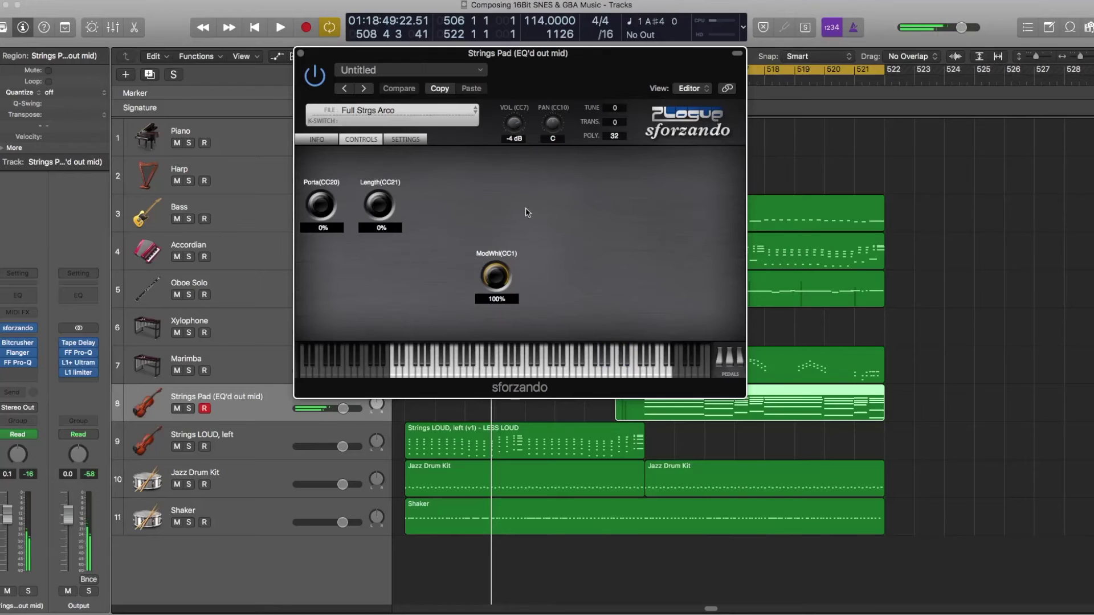
{"action": "left_click", "coordinate": [300, 54]}
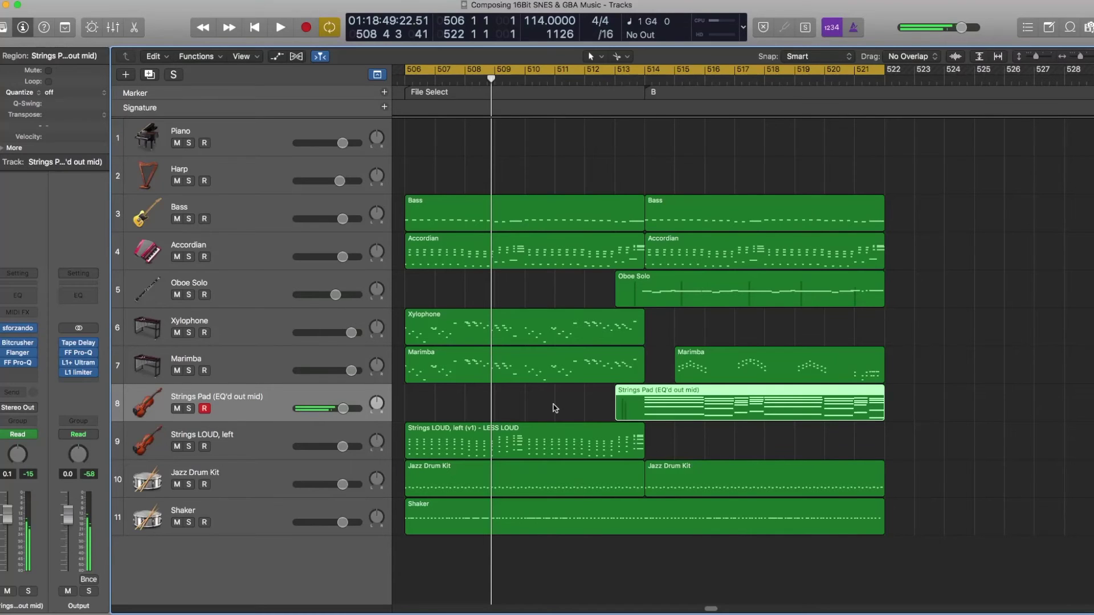
{"action": "left_click", "coordinate": [247, 475]}
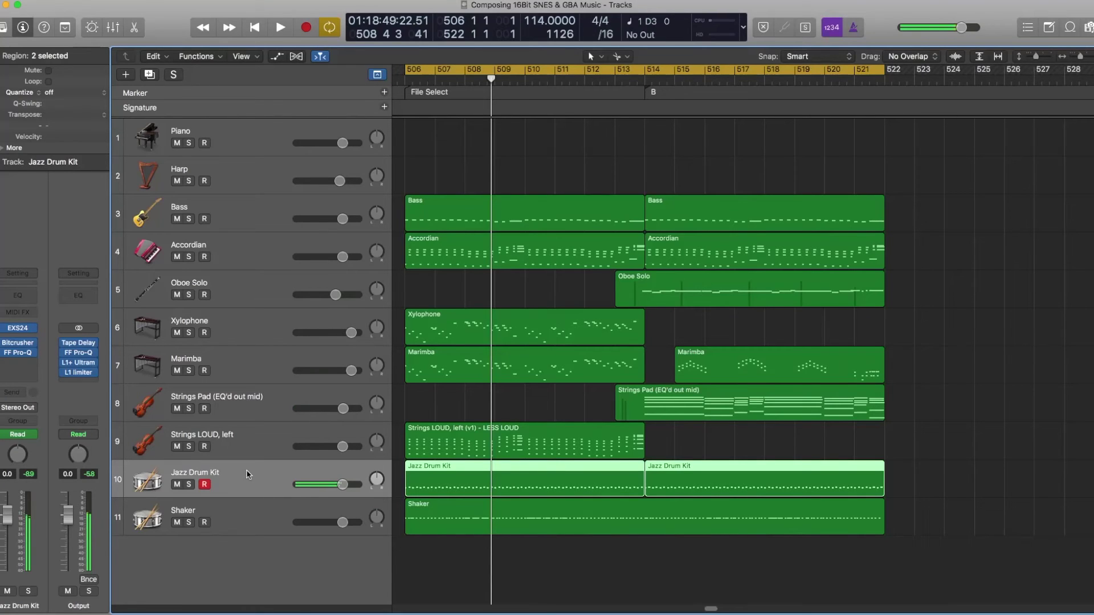
{"action": "left_click", "coordinate": [232, 510]}
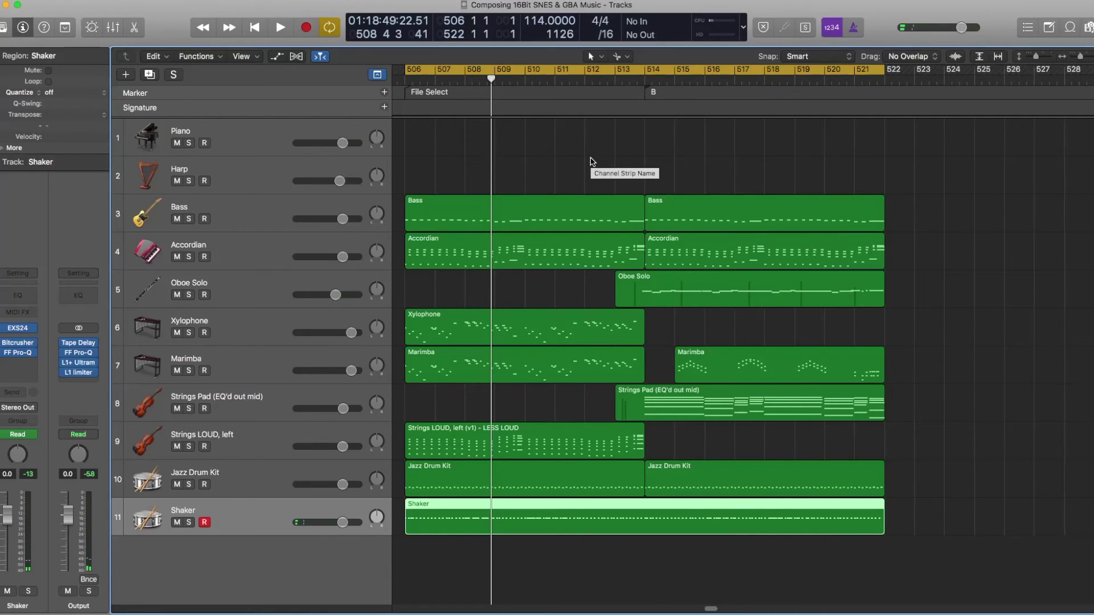
{"action": "left_click", "coordinate": [591, 162]}
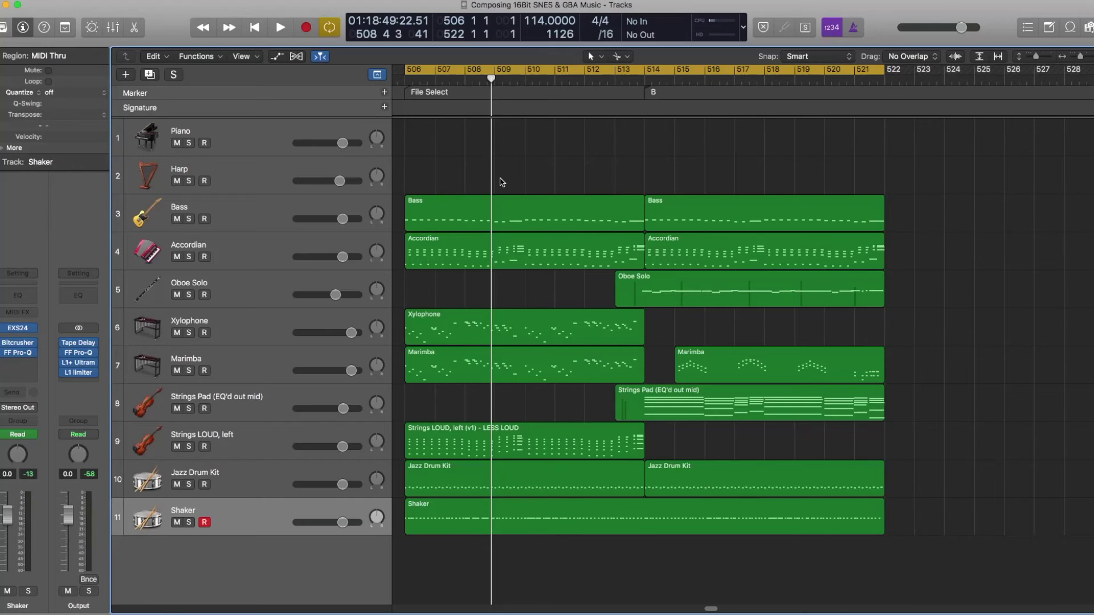
Return to bar 506, play the File Select arrangement, then stop playback
{"action": "key", "text": "space"}
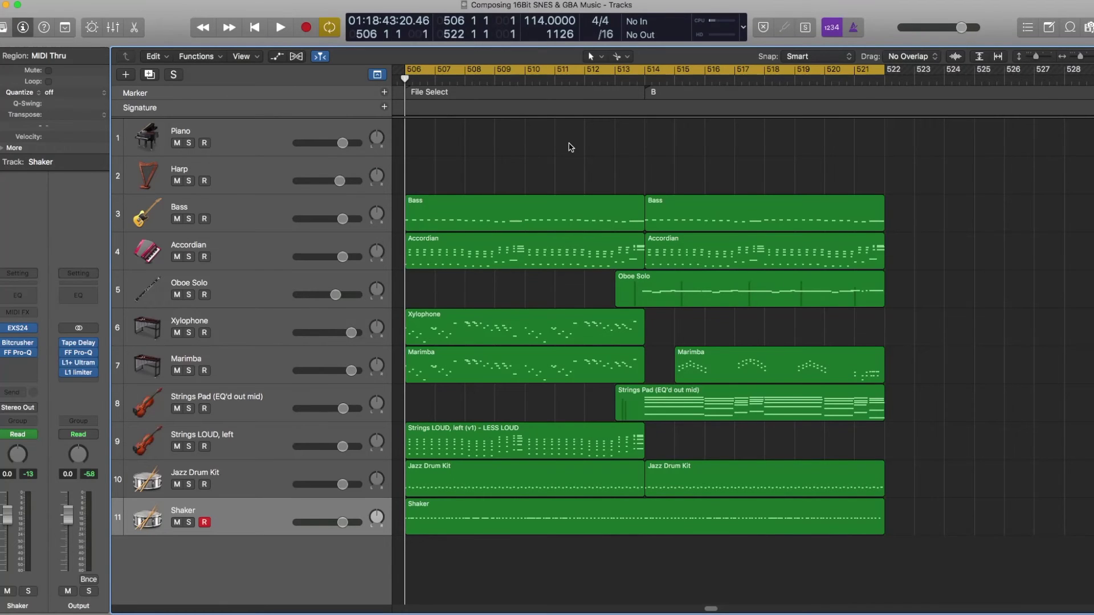
{"action": "key", "text": "space"}
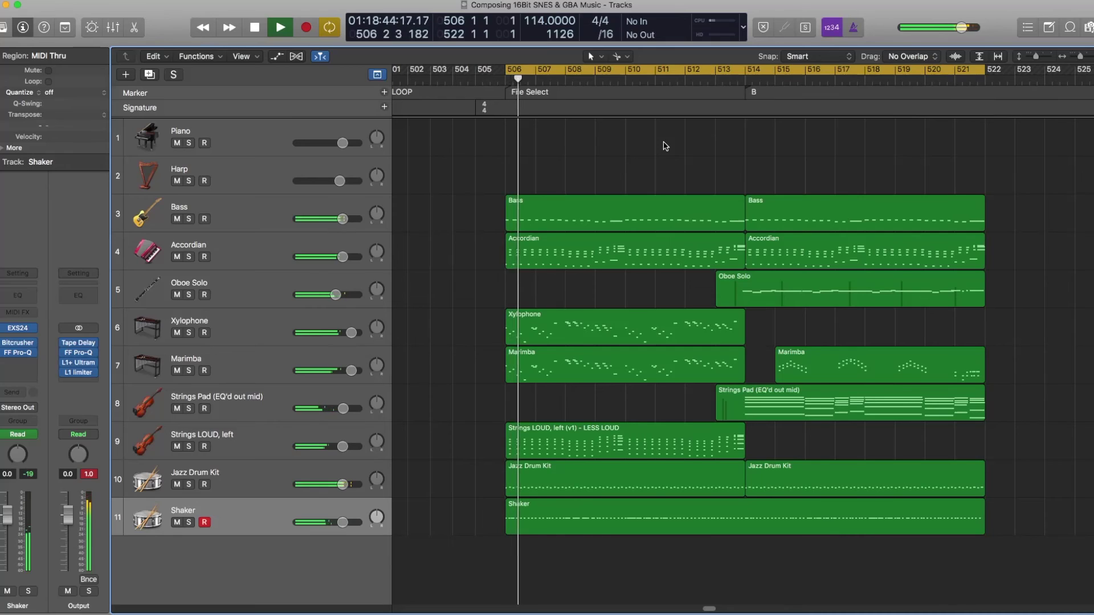
{"action": "key", "text": "space"}
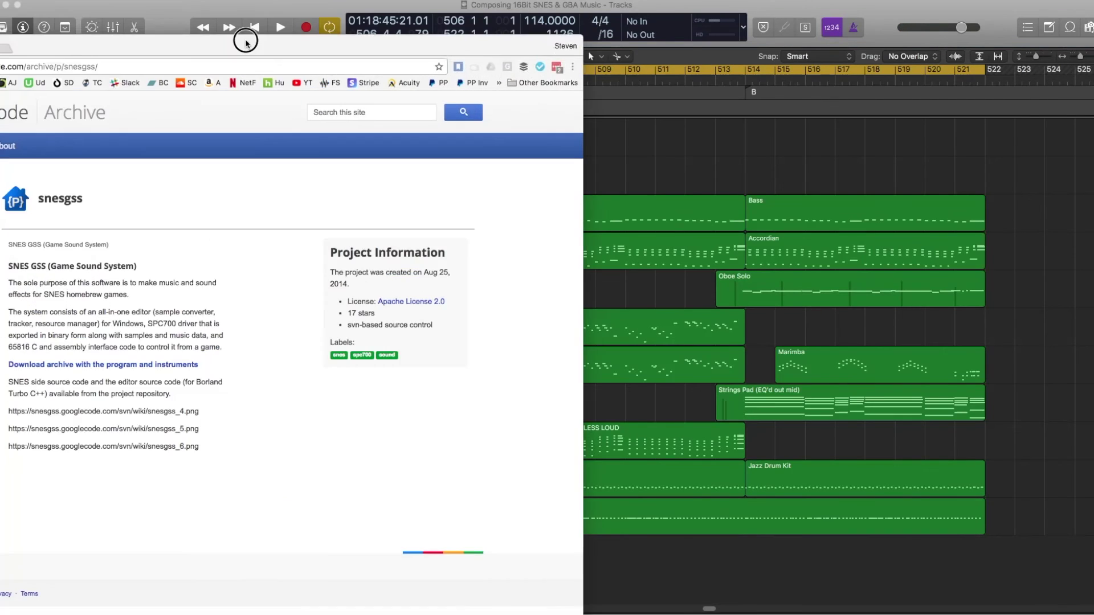
Place the snesgss Code Archive page over Logic, highlighting SPC700 and then the page URL
{"action": "mouse_move", "coordinate": [245, 37]}
{"action": "left_mouse_down"}
{"action": "mouse_move", "coordinate": [503, 29]}
{"action": "mouse_move", "coordinate": [608, 14]}
{"action": "left_mouse_up"}
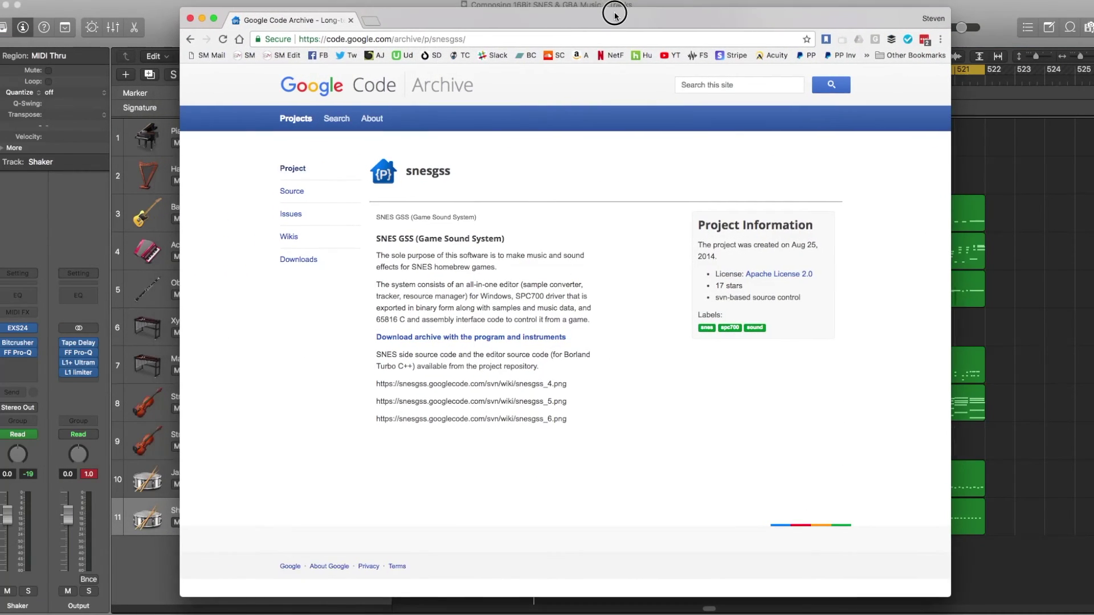
{"action": "left_click_drag", "start_coordinate": [608, 14], "coordinate": [677, 6]}
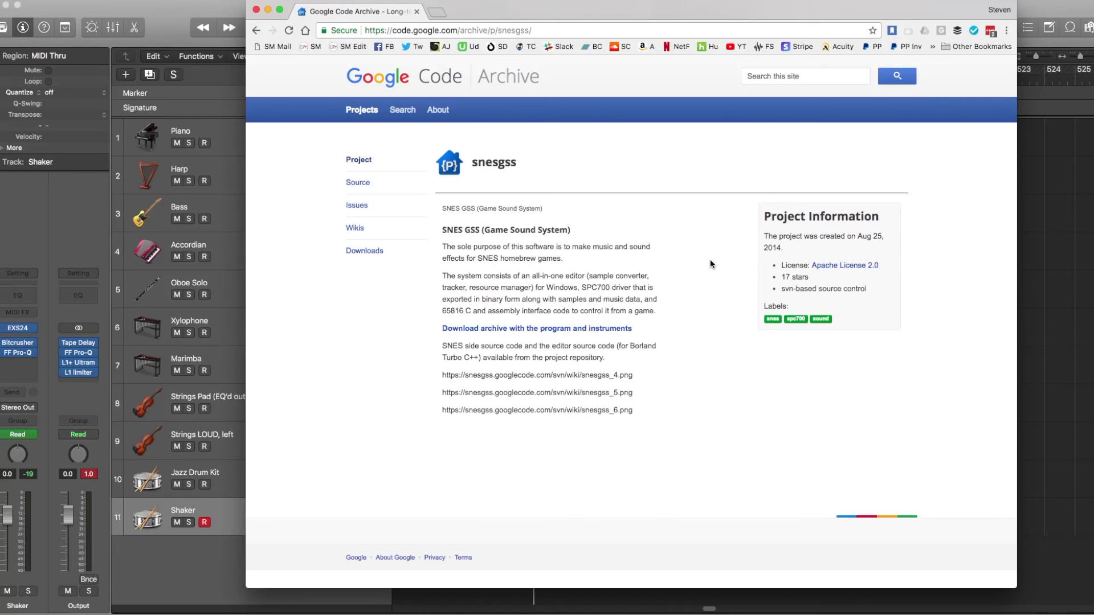
{"action": "left_click_drag", "start_coordinate": [579, 287], "coordinate": [615, 287]}
{"action": "left_click", "coordinate": [682, 278]}
{"action": "left_click", "coordinate": [535, 31]}
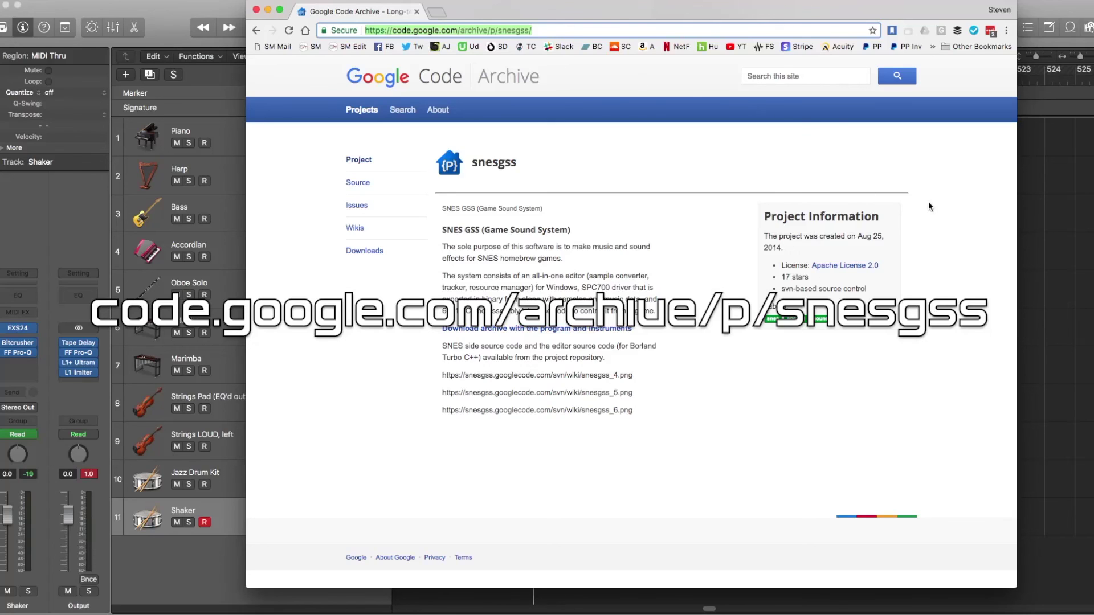
Switch from Chrome back to Logic's eleven-track File Select arrangement
{"action": "key", "text": "super+Tab"}
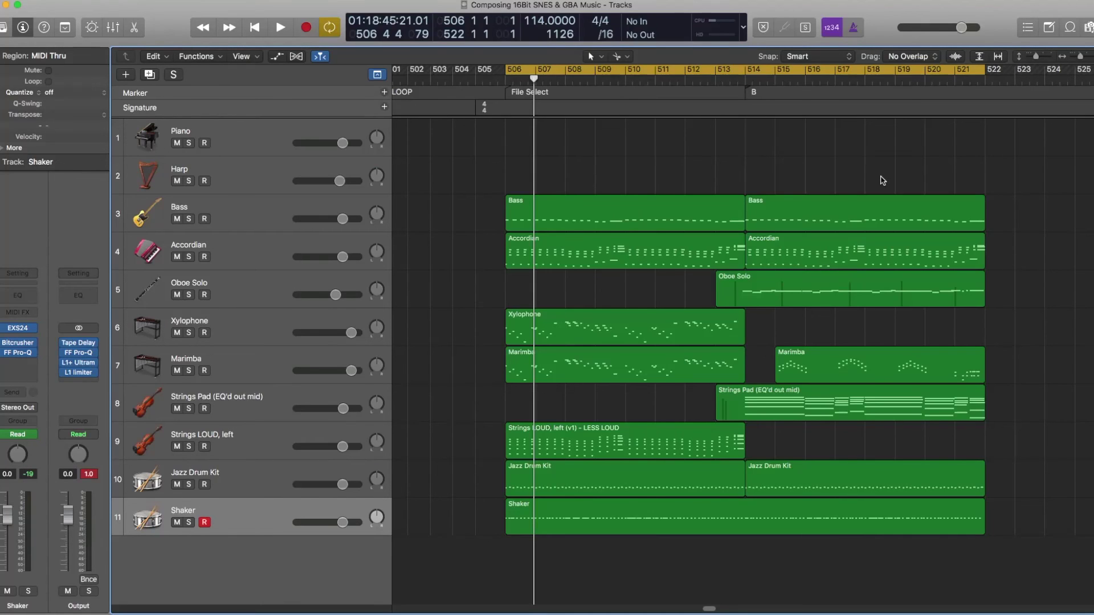